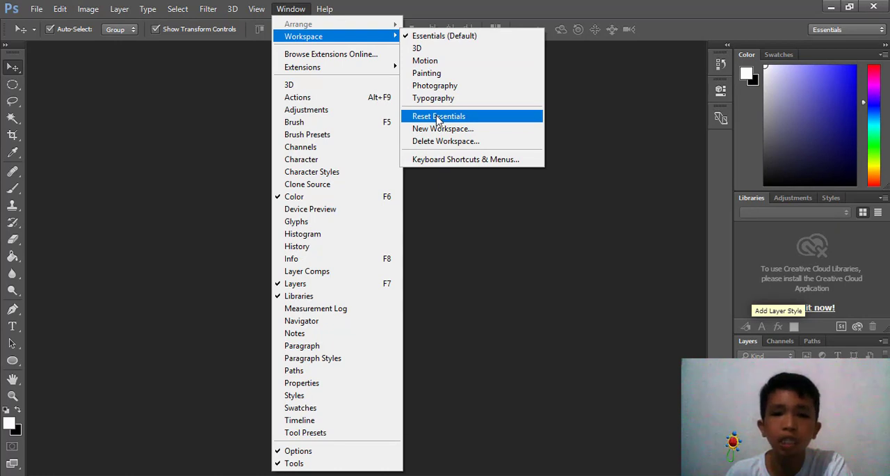
Reset the Essentials workspace and start a new document named Sample1 with the U.S. Paper document type
click(438, 118)
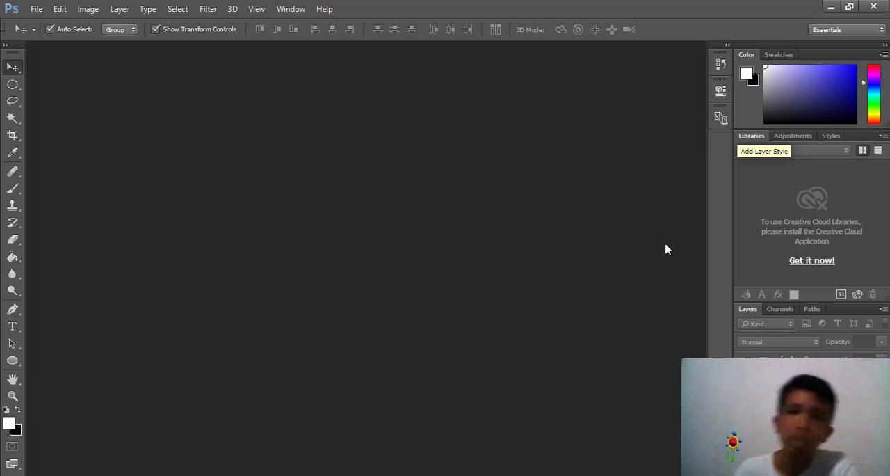
click(36, 9)
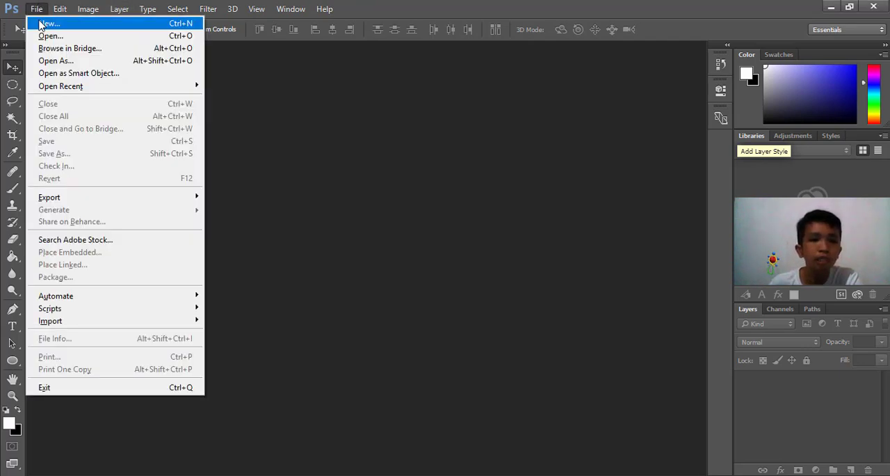
click(43, 24)
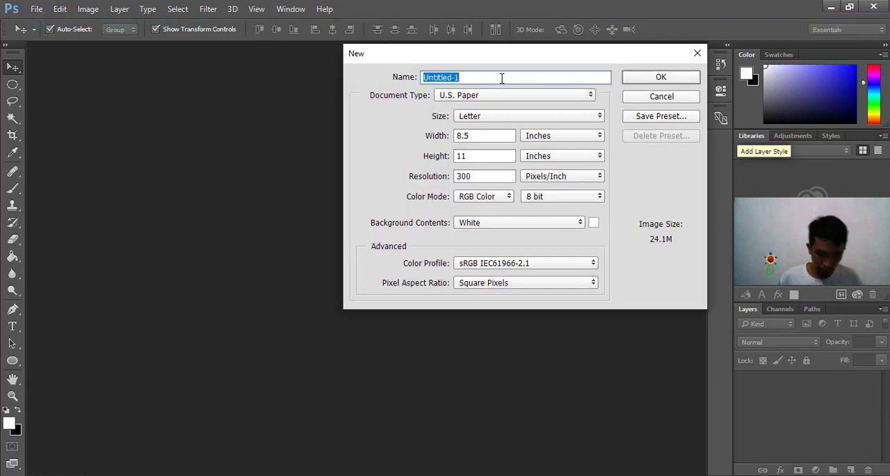
text(Sample1)
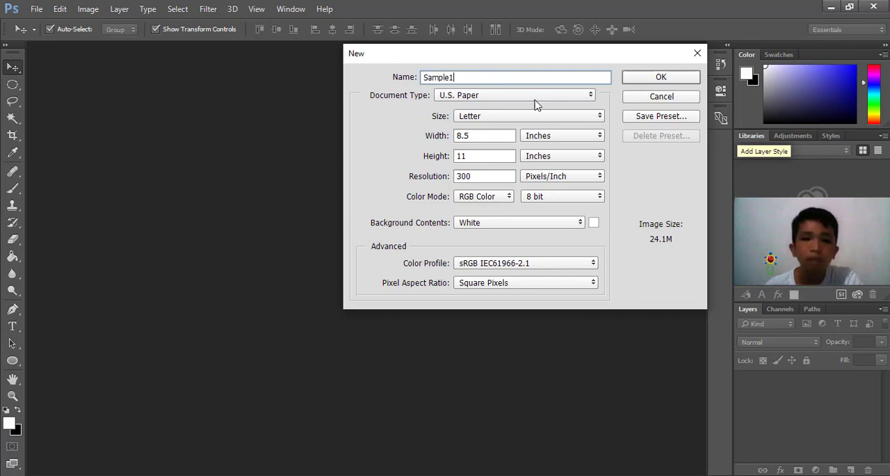
click(507, 97)
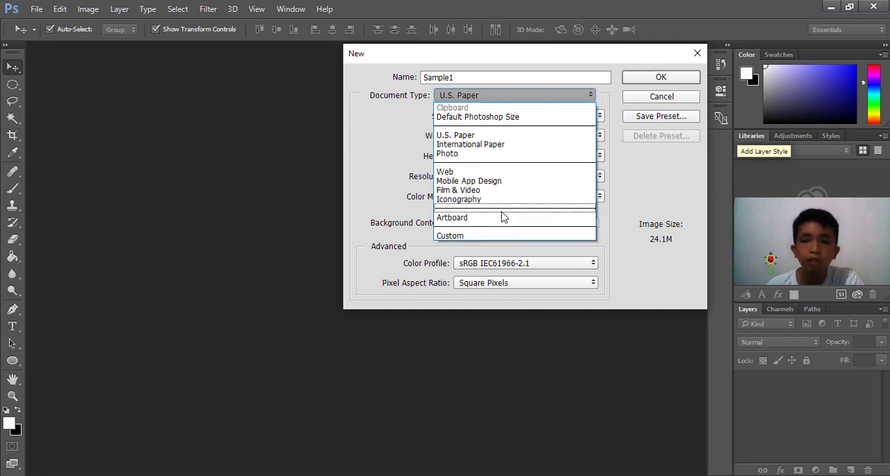
click(492, 137)
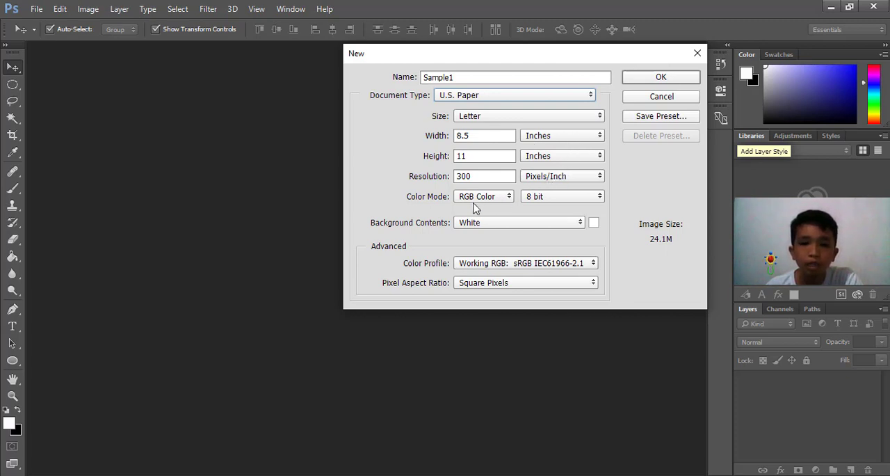
Examine the new document's resolution setting and the list of available color modes
click(486, 177)
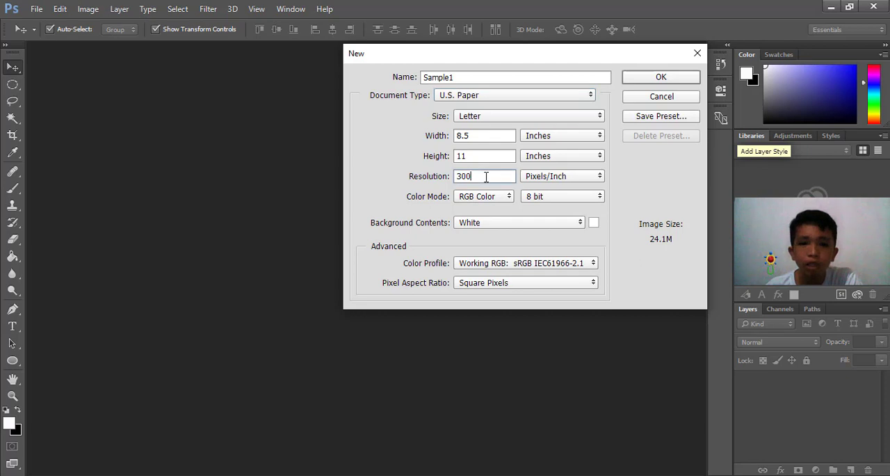
double_click(472, 176)
click(491, 174)
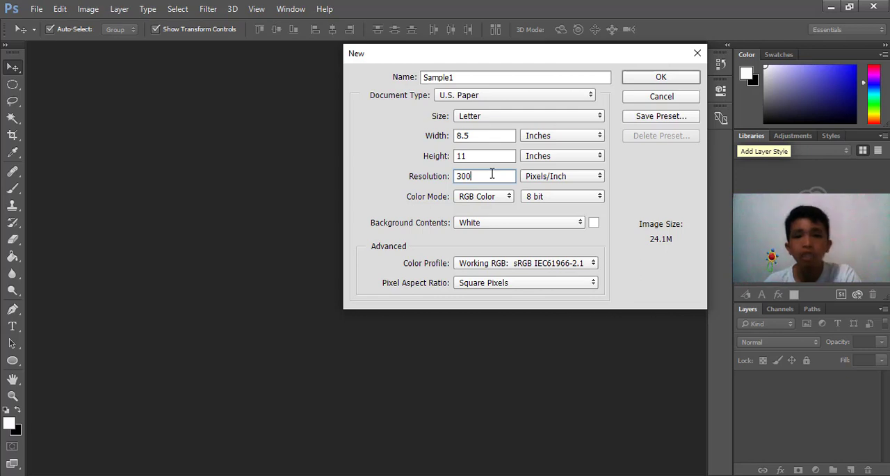
drag(485, 175, 449, 174)
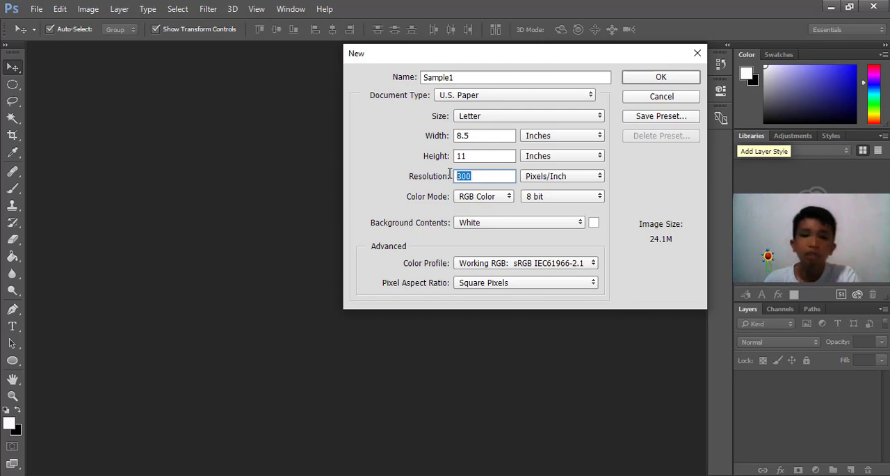
click(498, 176)
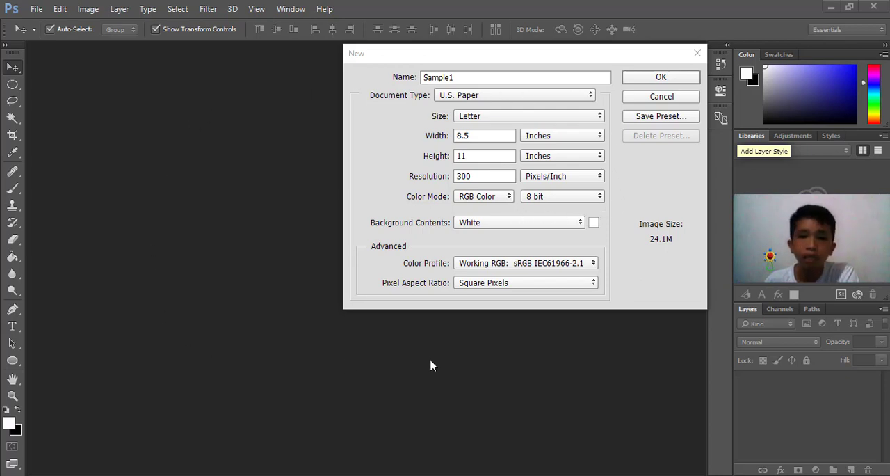
click(511, 197)
click(511, 197)
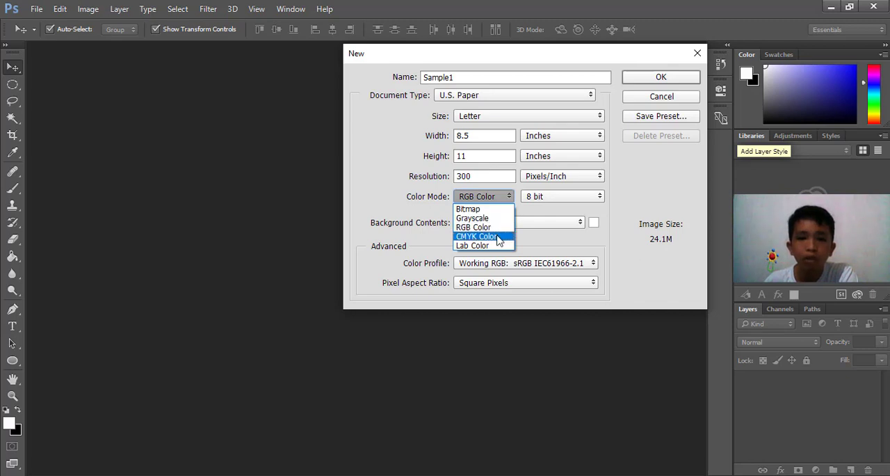
click(510, 198)
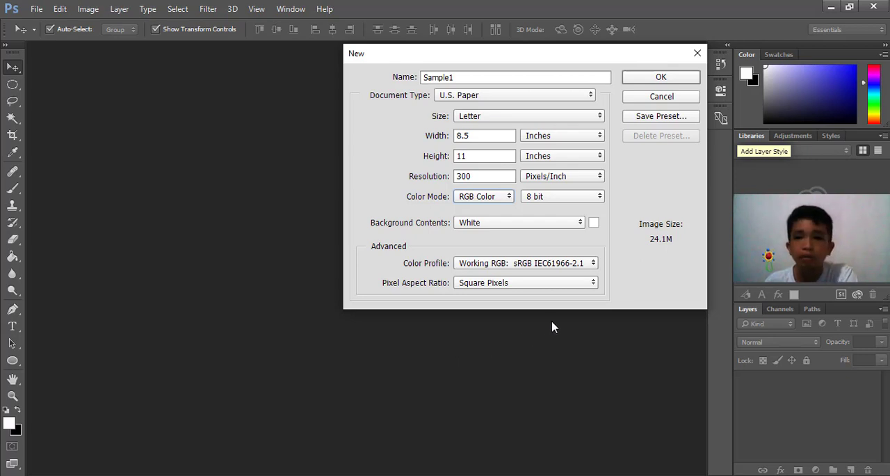
click(506, 197)
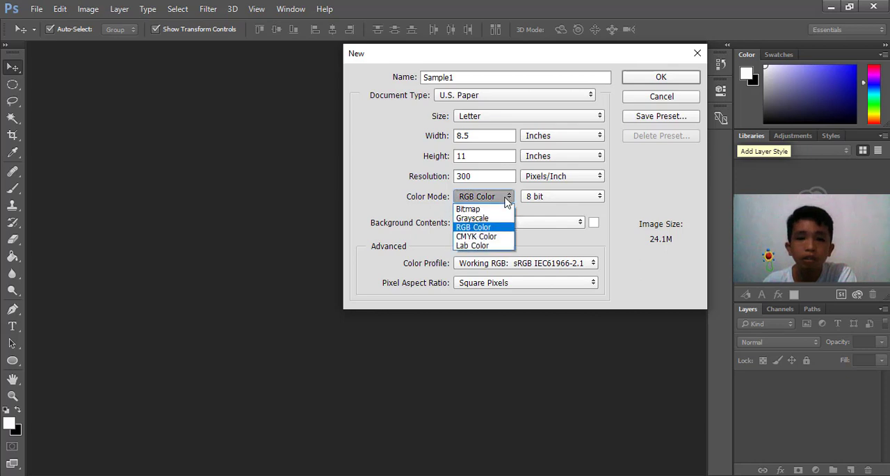
click(507, 197)
click(506, 197)
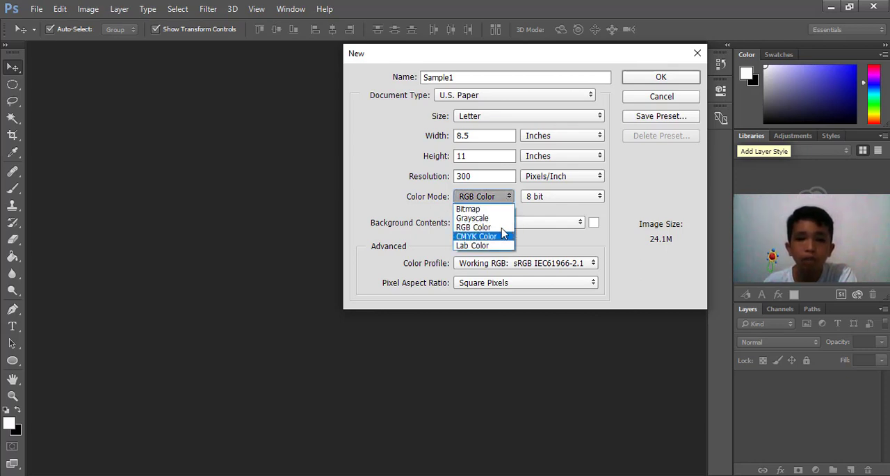
click(499, 198)
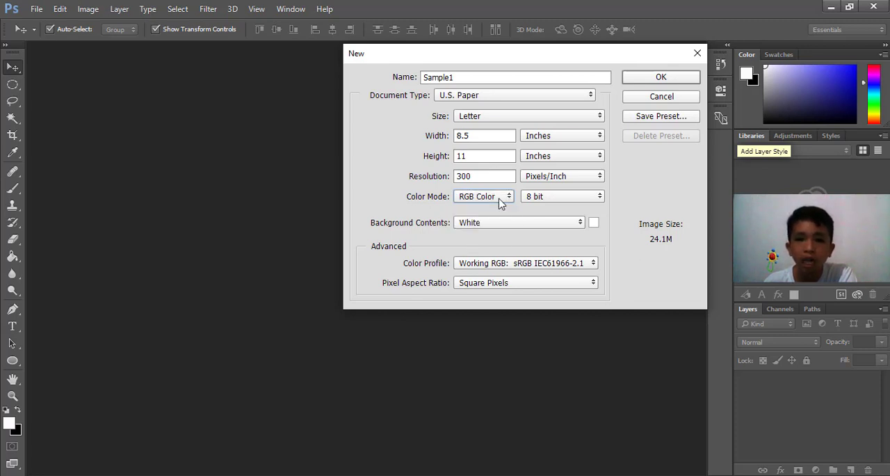
Set the color depth to 16 bit with White background contents and create the document
click(566, 201)
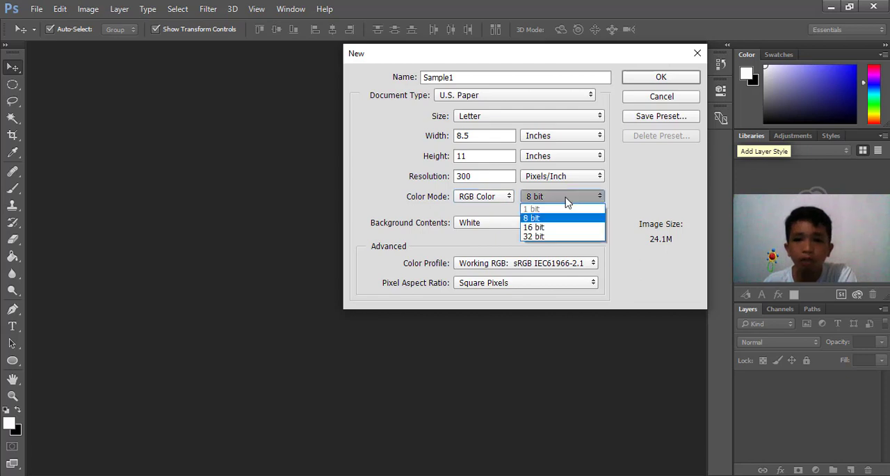
click(558, 232)
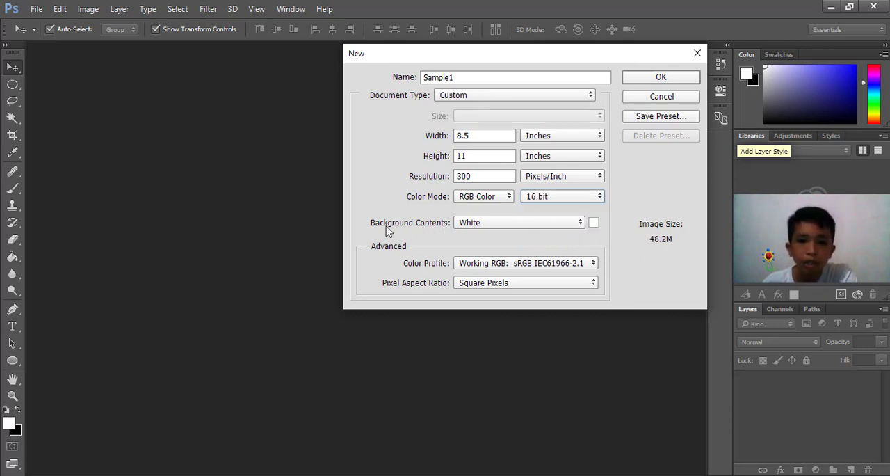
click(532, 230)
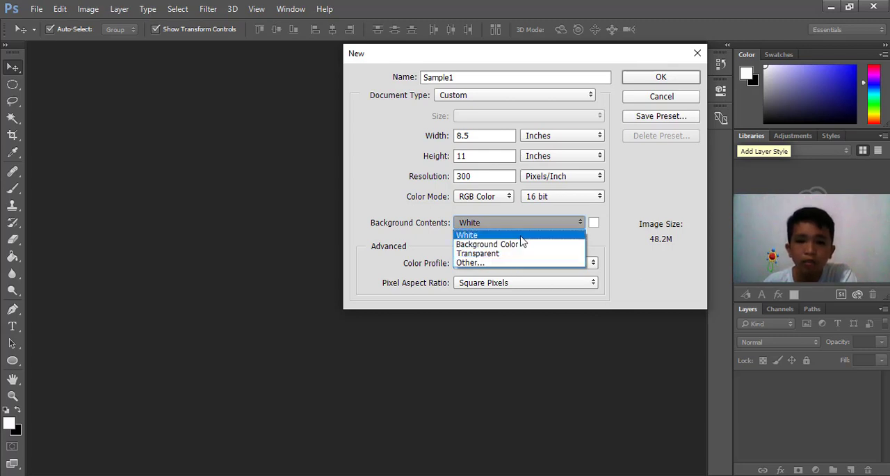
click(522, 237)
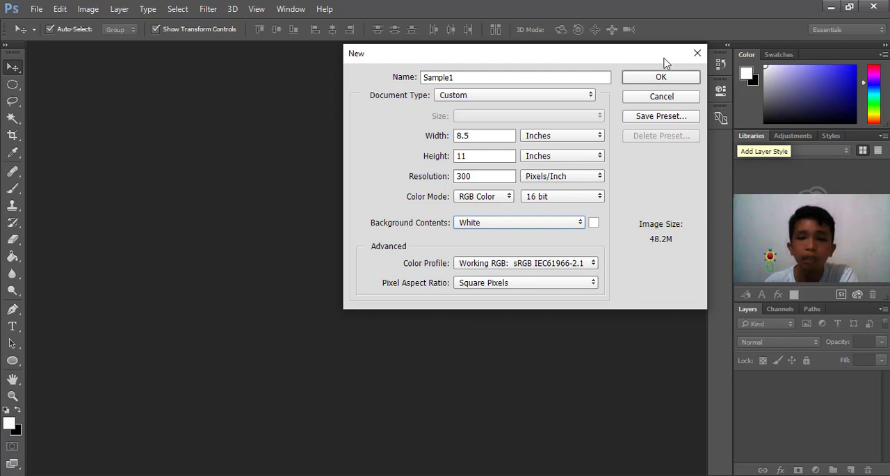
click(671, 83)
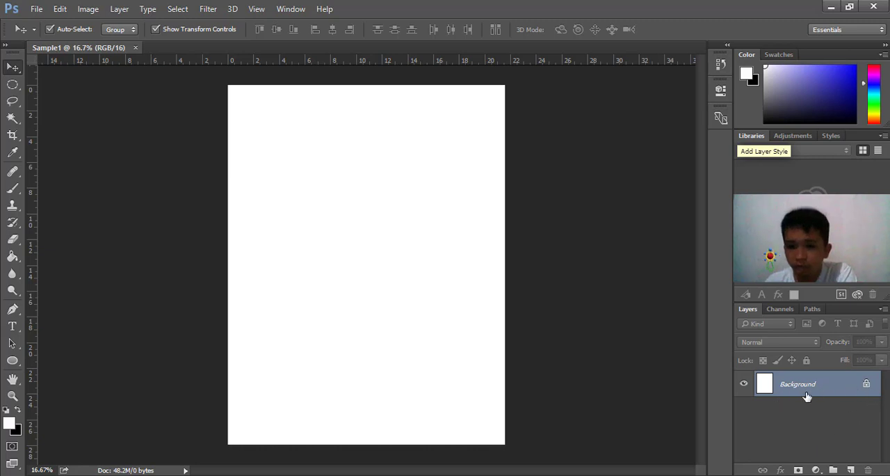
Unlock the Background layer and try moving it away from the page and back into place
click(867, 386)
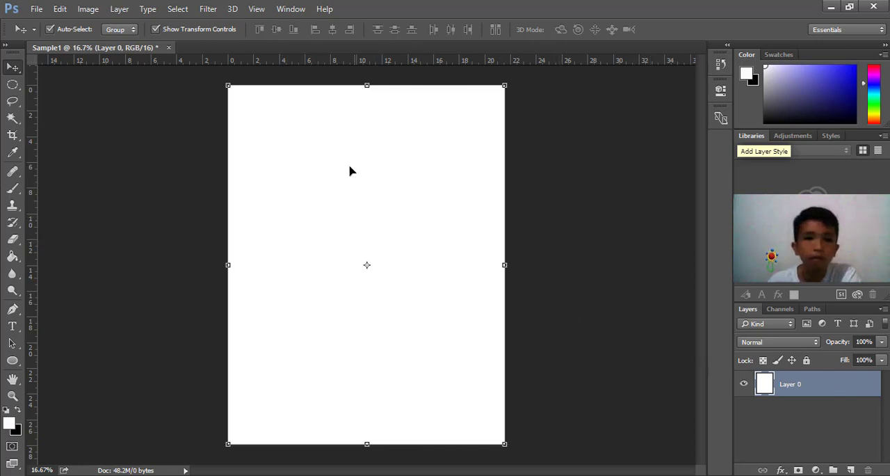
click(534, 158)
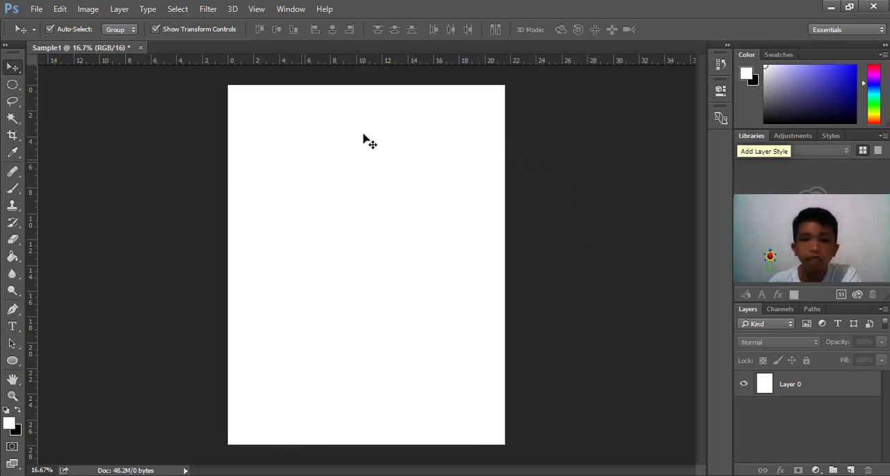
drag(310, 155, 359, 144)
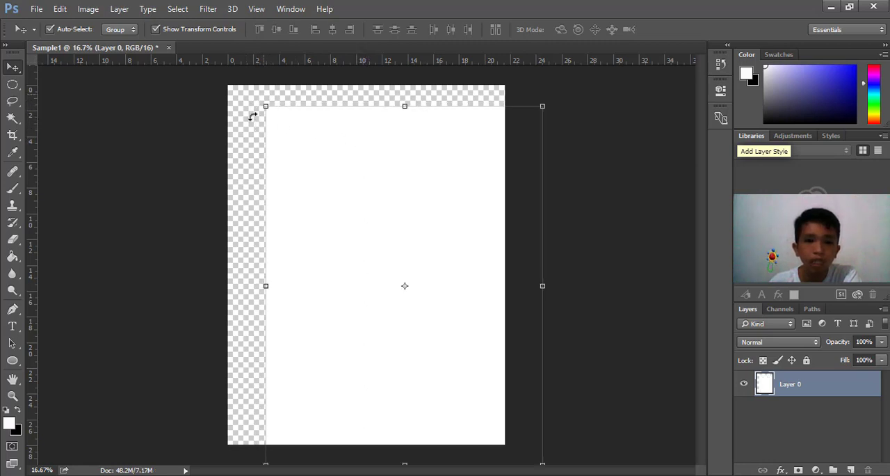
drag(352, 147, 312, 123)
click(557, 198)
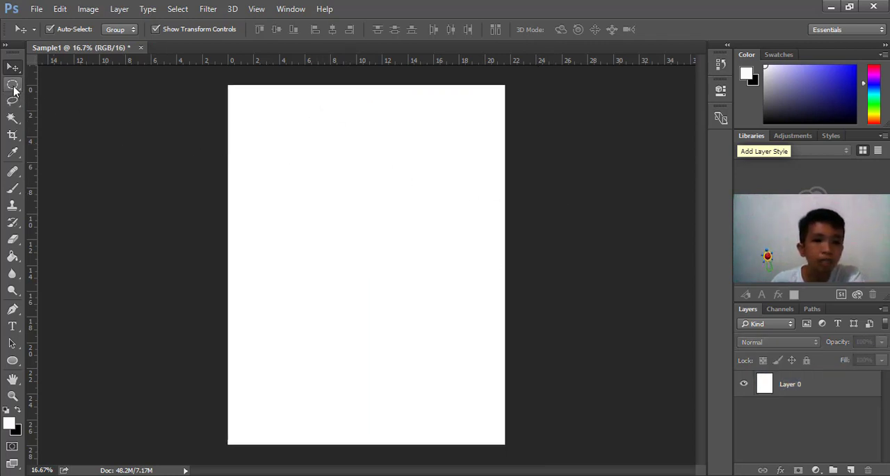
Make a large rectangular marquee selection across the middle of the page and add a new empty layer
click(13, 87)
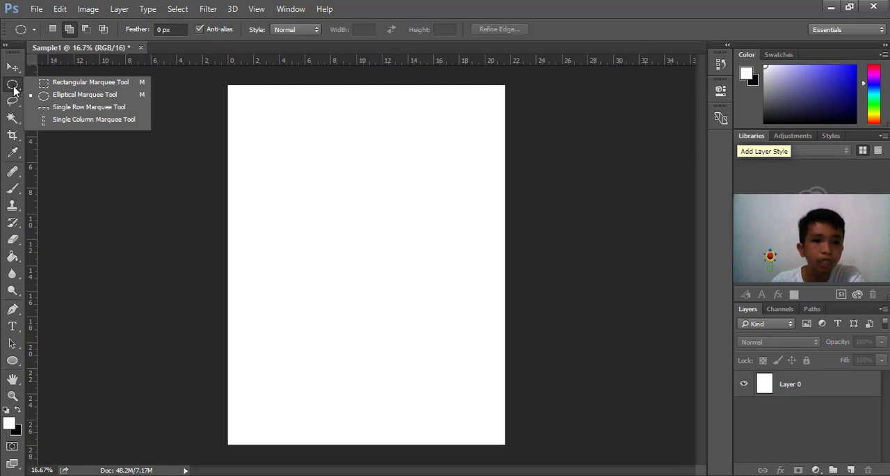
click(52, 82)
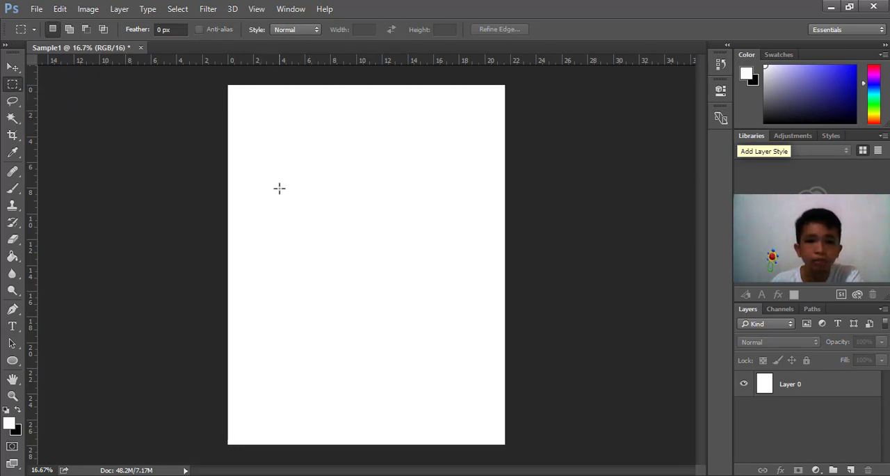
drag(269, 184, 465, 346)
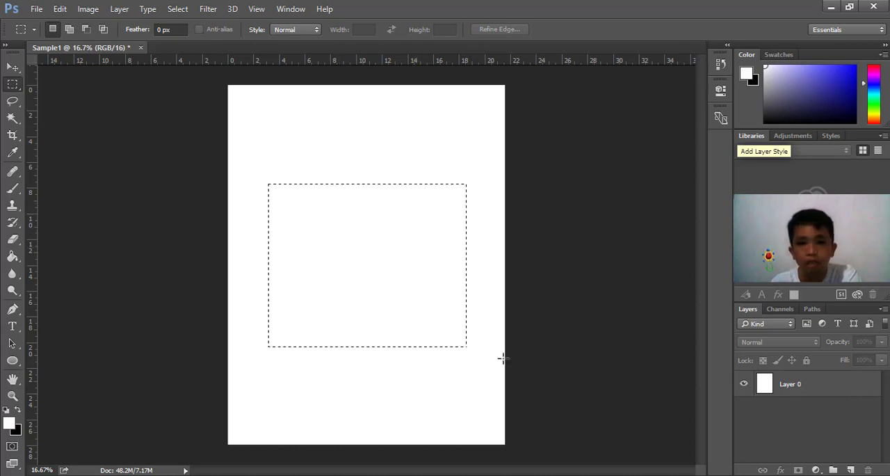
click(853, 470)
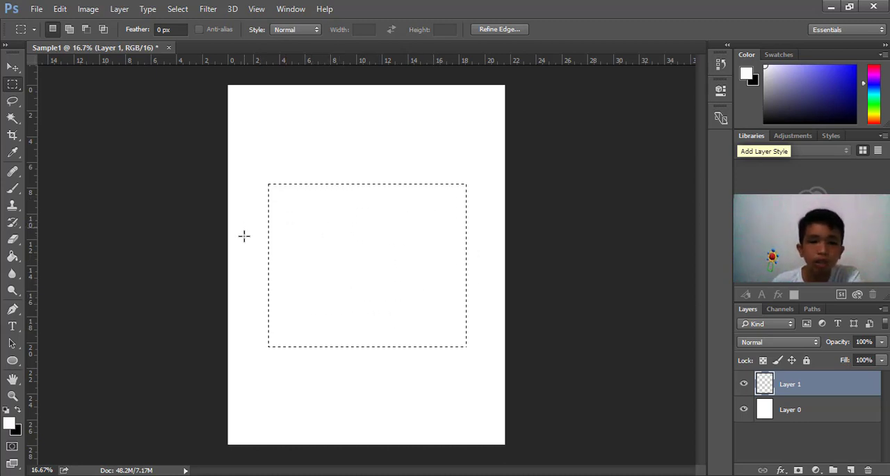
Set the foreground color to the bright blue 0c06f9
click(12, 427)
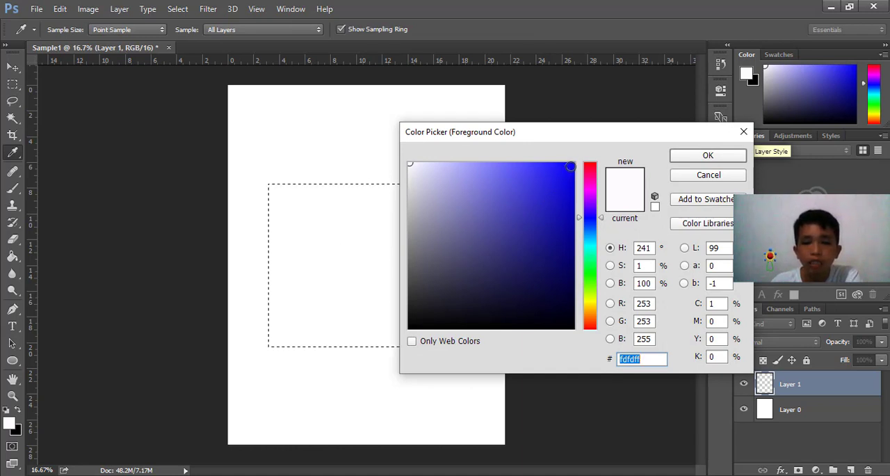
click(571, 167)
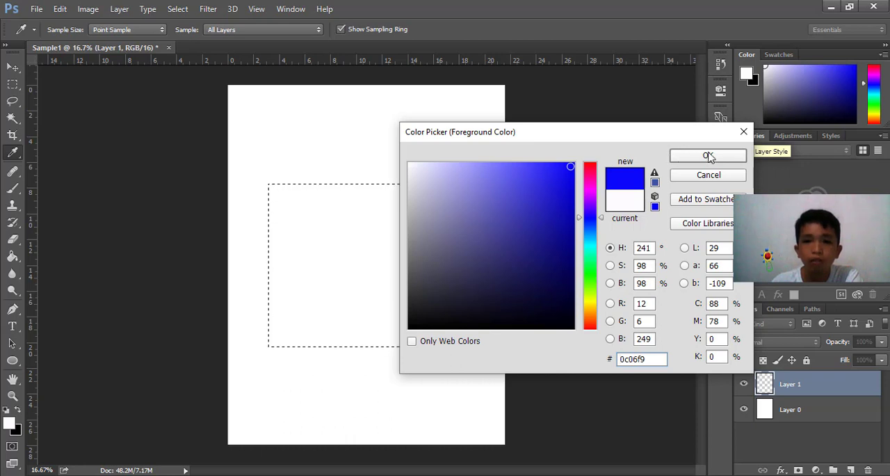
click(708, 156)
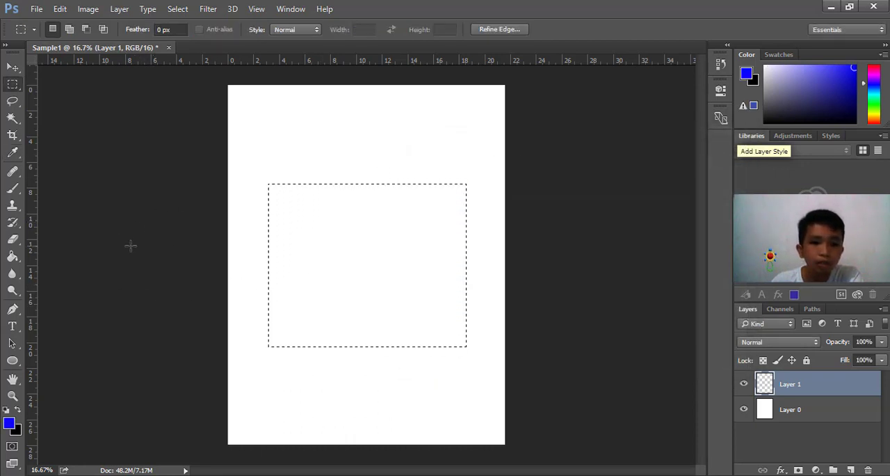
Fill the rectangular selection on the new layer with the blue foreground color using the Paint Bucket tool
click(16, 262)
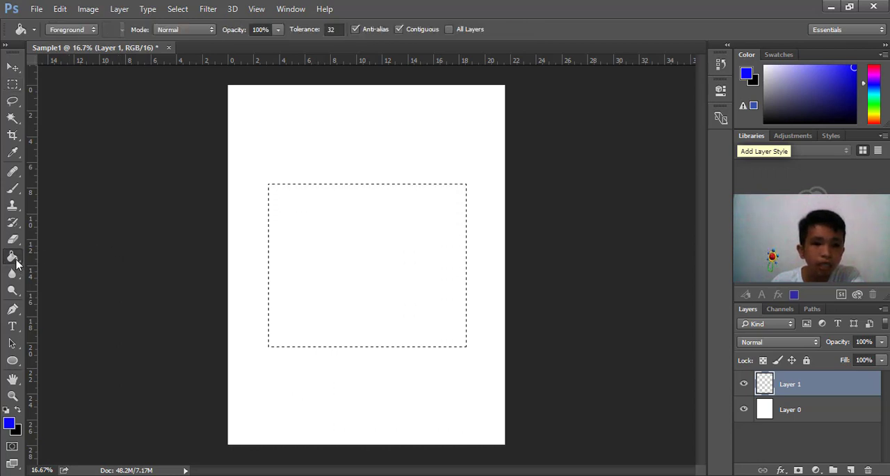
right_click(16, 262)
click(16, 262)
right_click(16, 262)
click(16, 262)
right_click(16, 262)
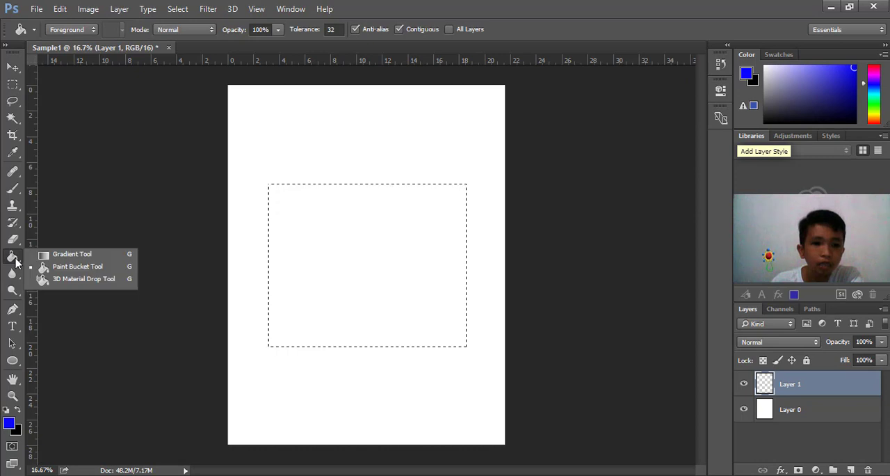
click(16, 262)
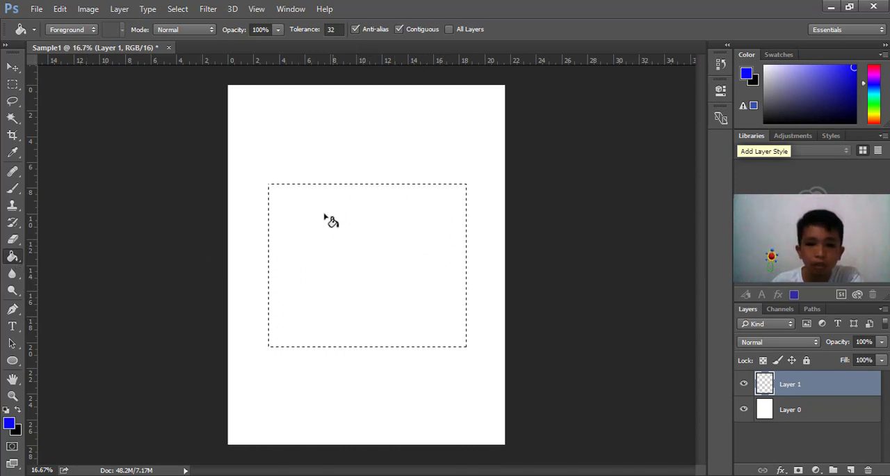
click(374, 251)
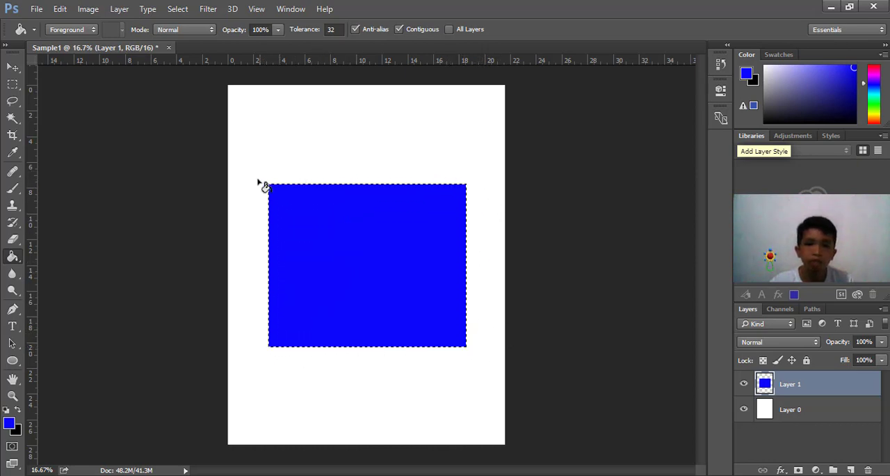
Deselect the rectangular selection and move the blue rectangle down to just above the page's bottom edge
click(14, 85)
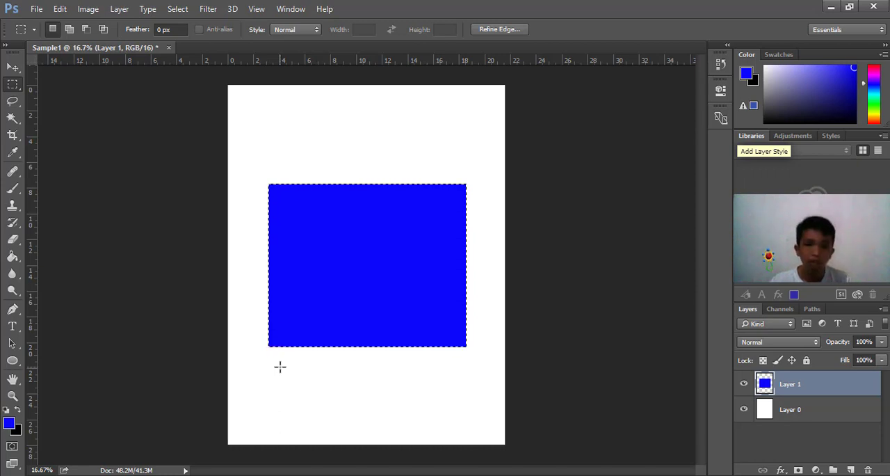
click(311, 245)
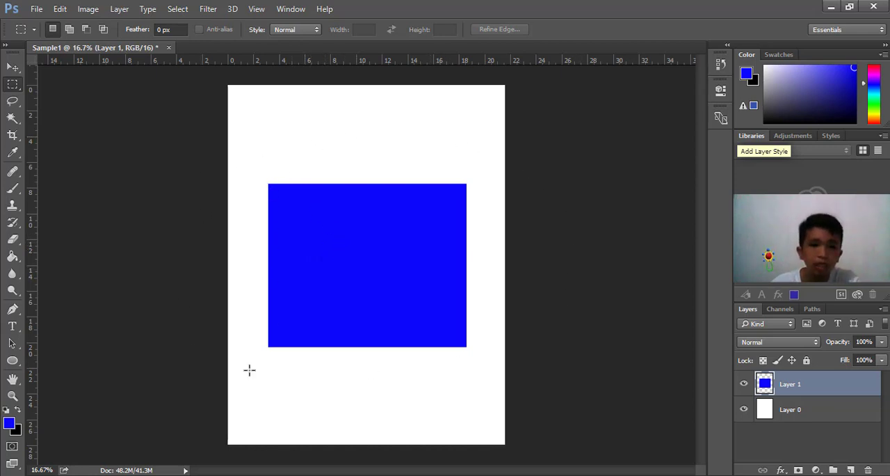
click(12, 68)
drag(338, 205, 338, 299)
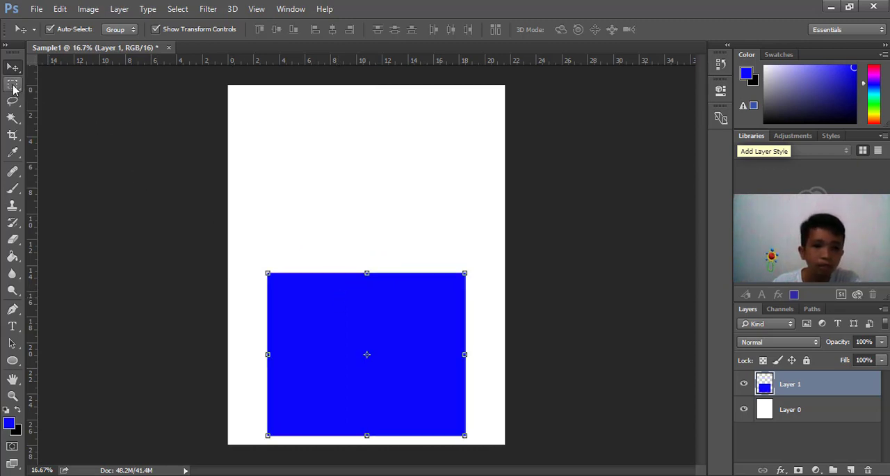
Make a large elliptical marquee selection in the white area above the blue rectangle and add a new empty layer
click(14, 86)
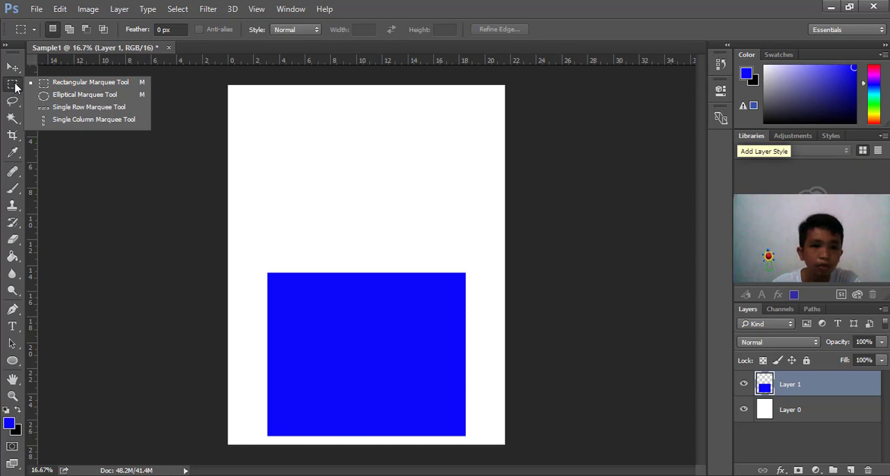
click(67, 95)
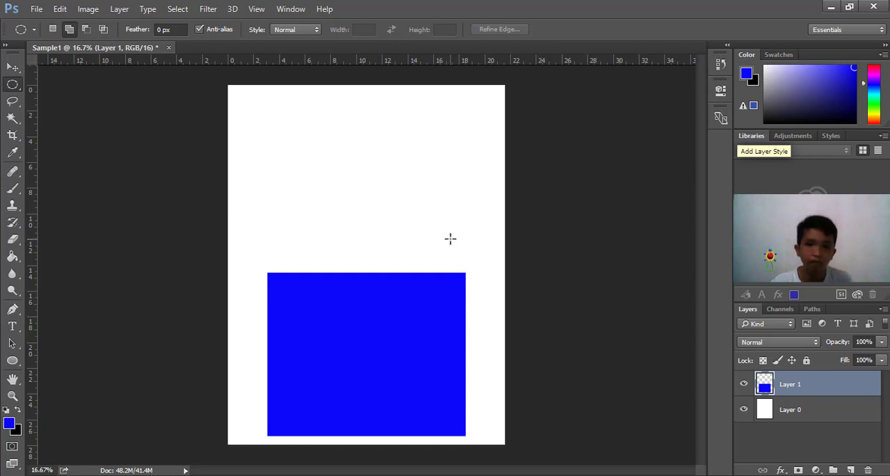
drag(450, 239, 288, 97)
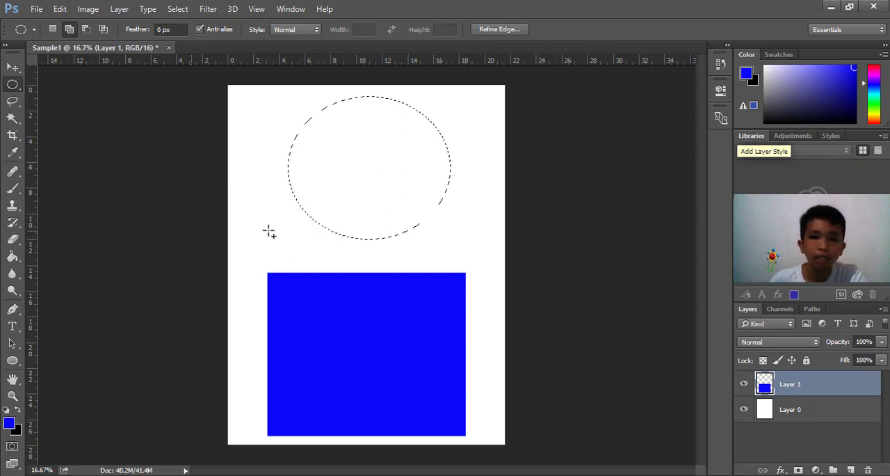
click(851, 470)
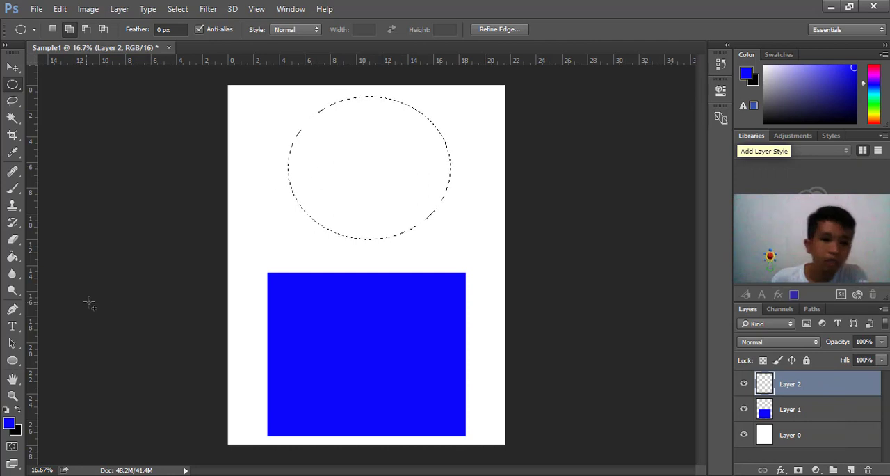
Set the foreground color to the bright red f9061d
click(10, 424)
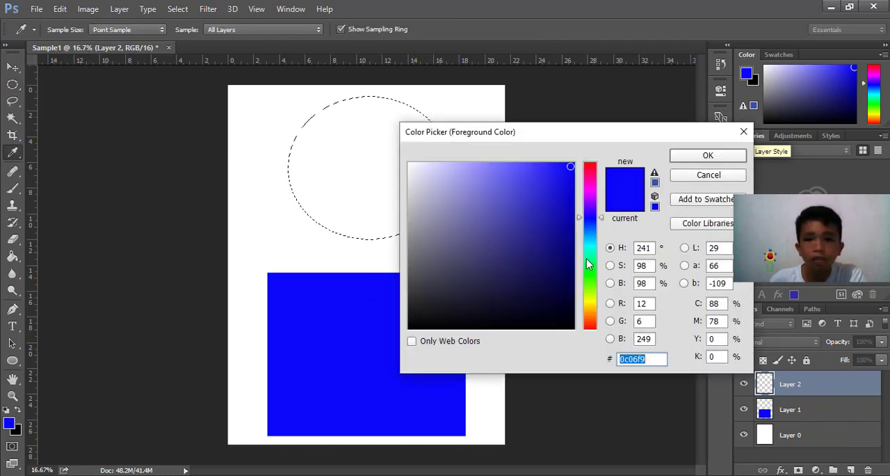
click(590, 167)
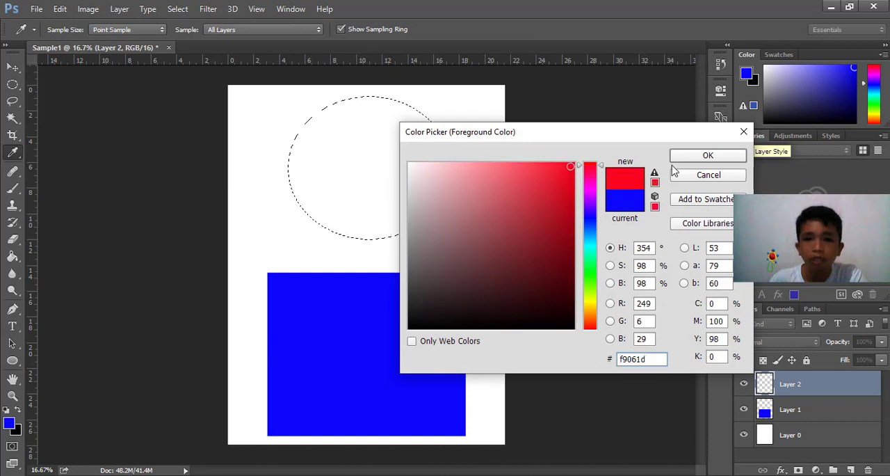
click(725, 161)
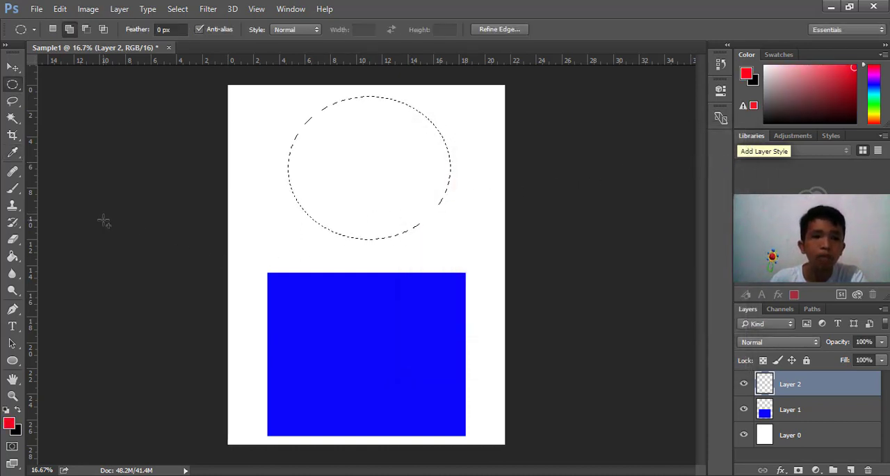
Fill the elliptical selection on the new layer with the red foreground color using the Paint Bucket tool and deselect it
click(14, 262)
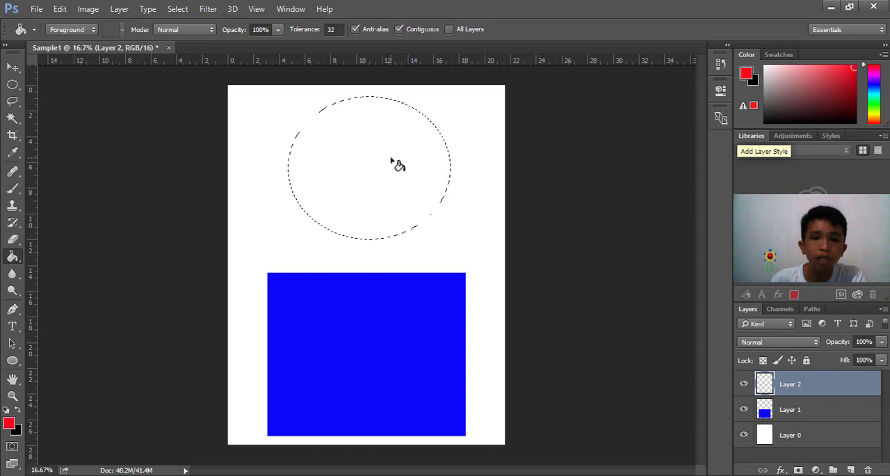
click(395, 164)
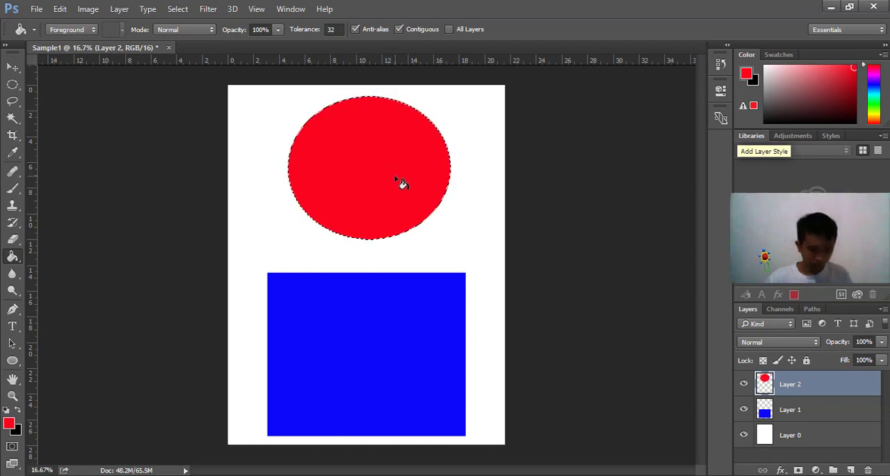
key(ctrl+d)
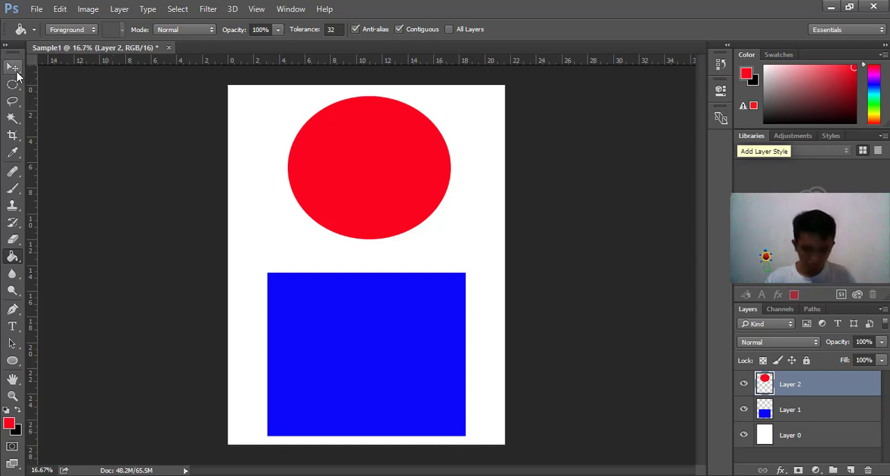
Move the red ellipse down to the middle of the page and the blue rectangle up so it is centered behind the ellipse
click(13, 83)
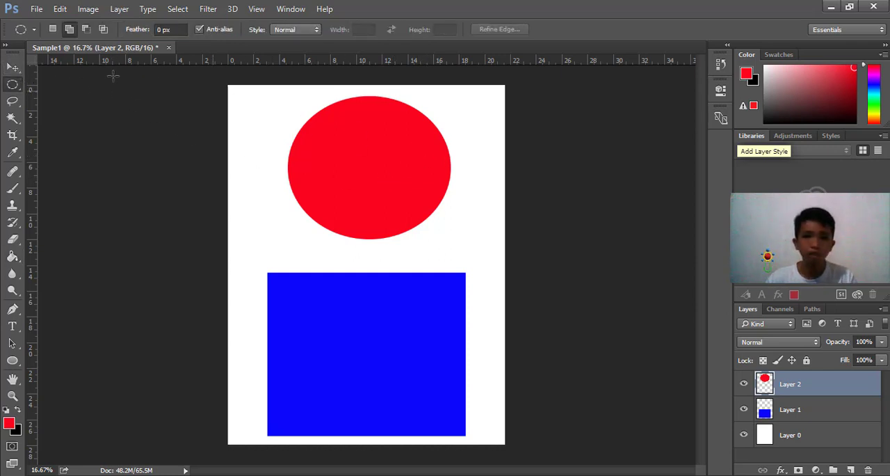
click(12, 67)
drag(333, 147, 334, 268)
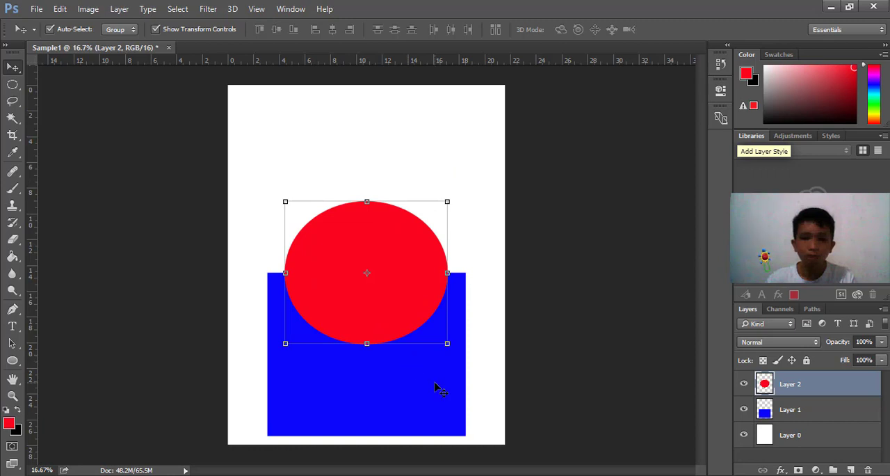
drag(437, 388, 432, 299)
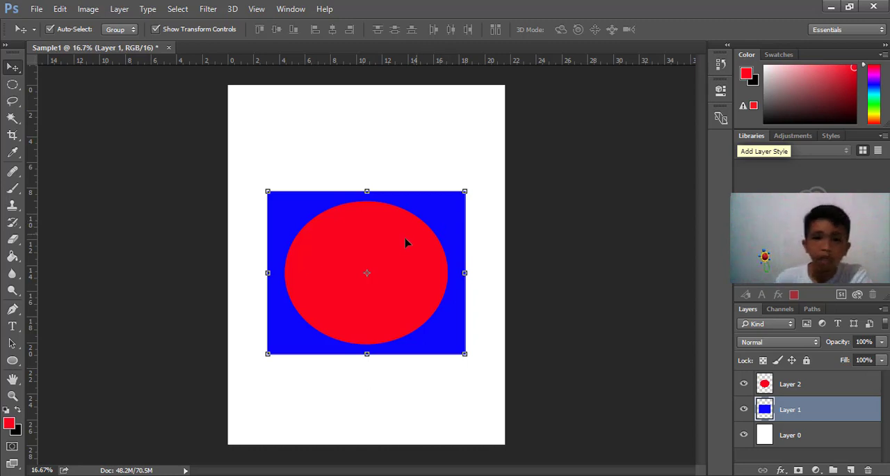
drag(419, 237, 417, 238)
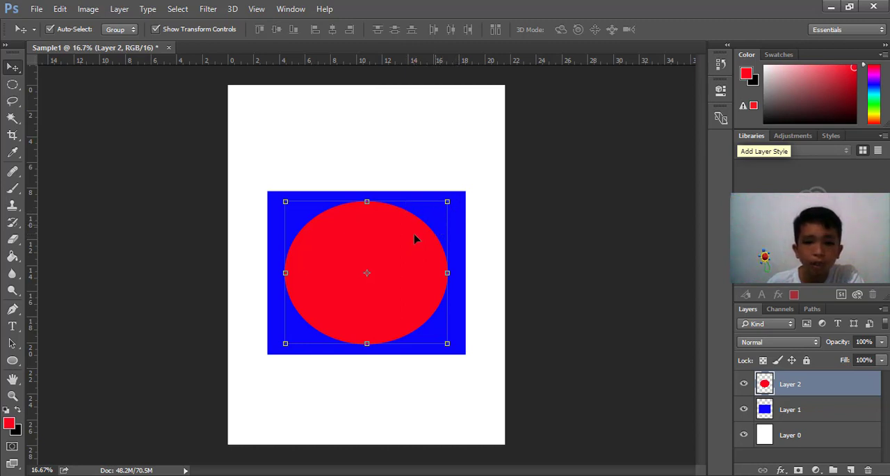
Reorder the layers so the red ellipse's layer sits below the blue rectangle's layer
click(480, 175)
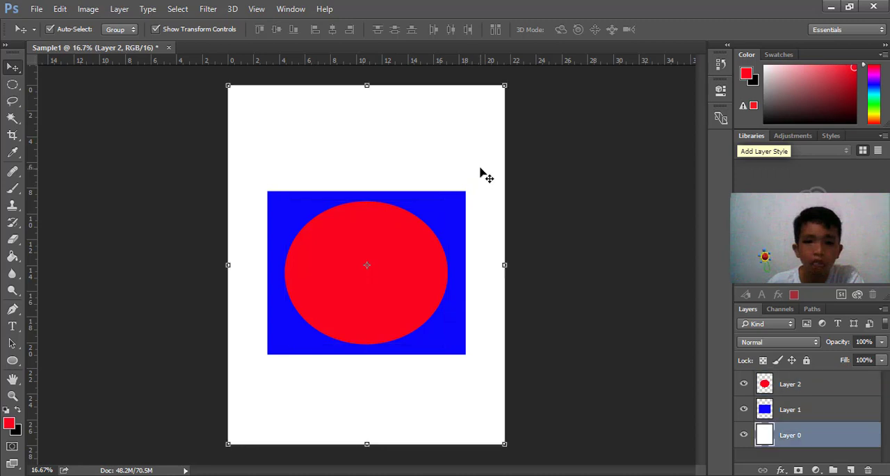
click(826, 388)
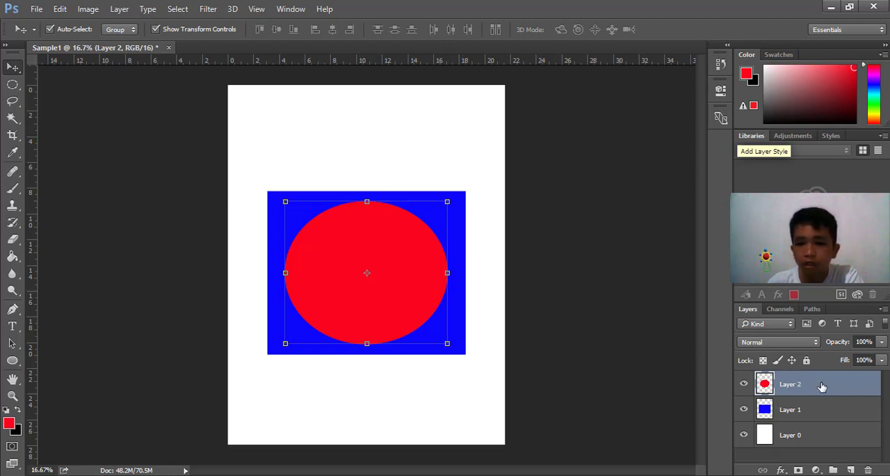
drag(822, 387, 821, 414)
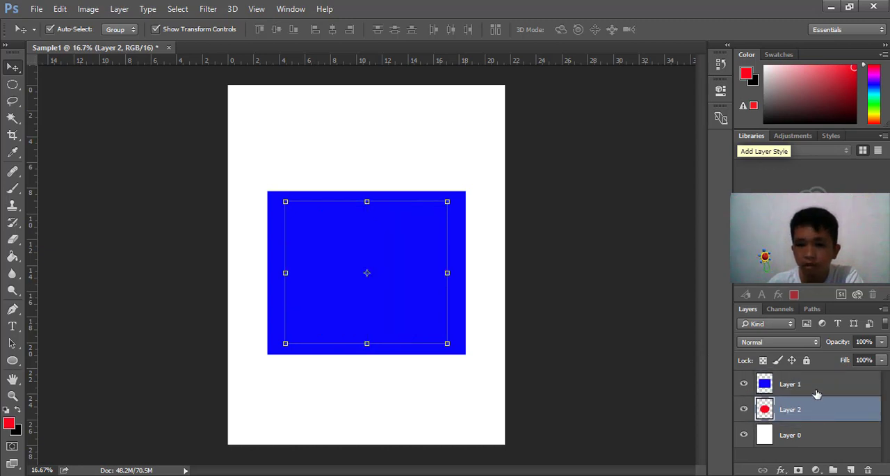
click(817, 390)
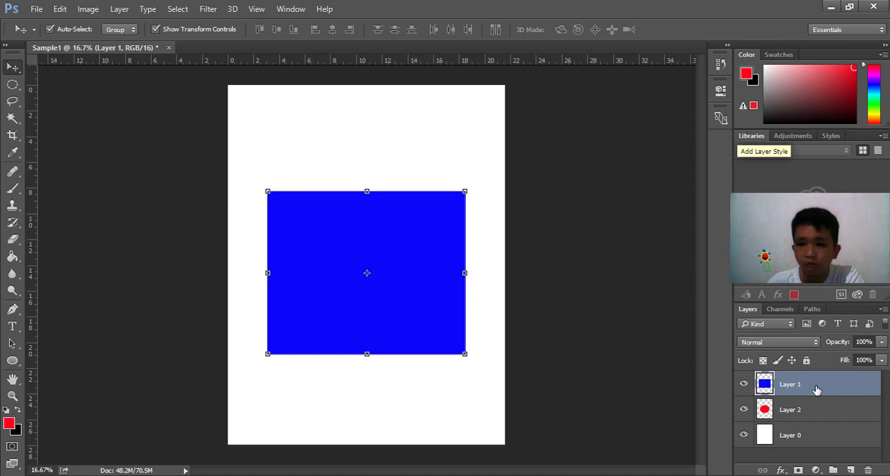
click(437, 174)
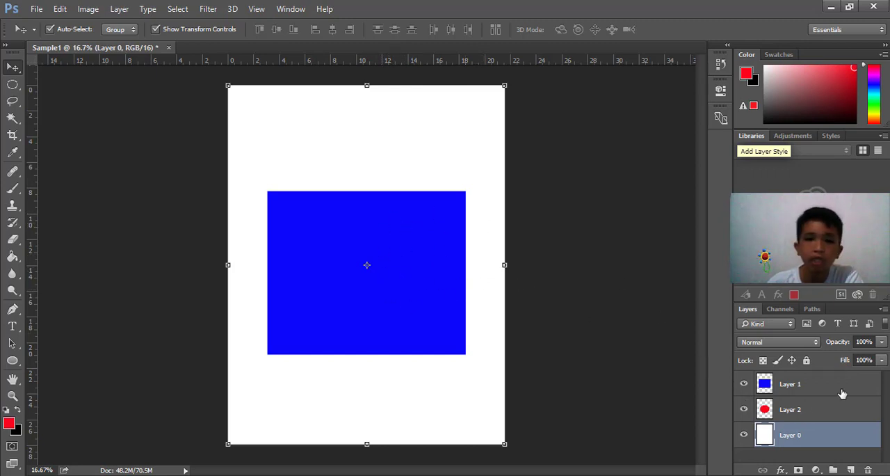
Move the red ellipse's layer back above the blue rectangle's layer
click(816, 410)
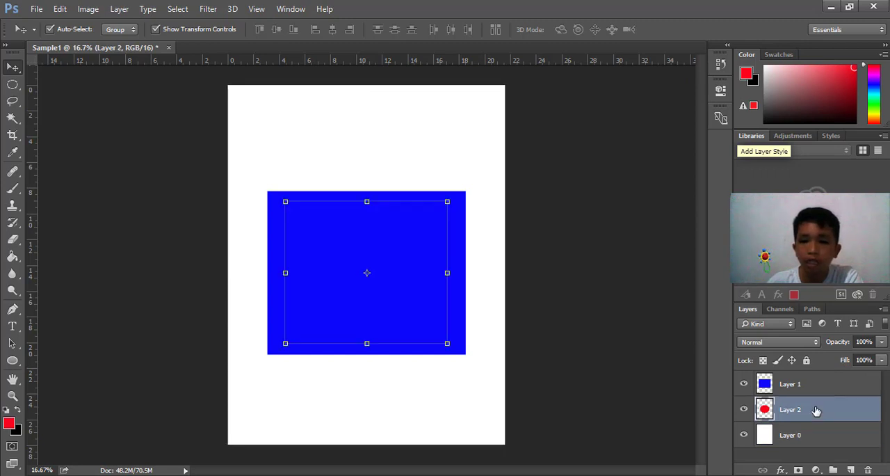
drag(815, 411, 813, 380)
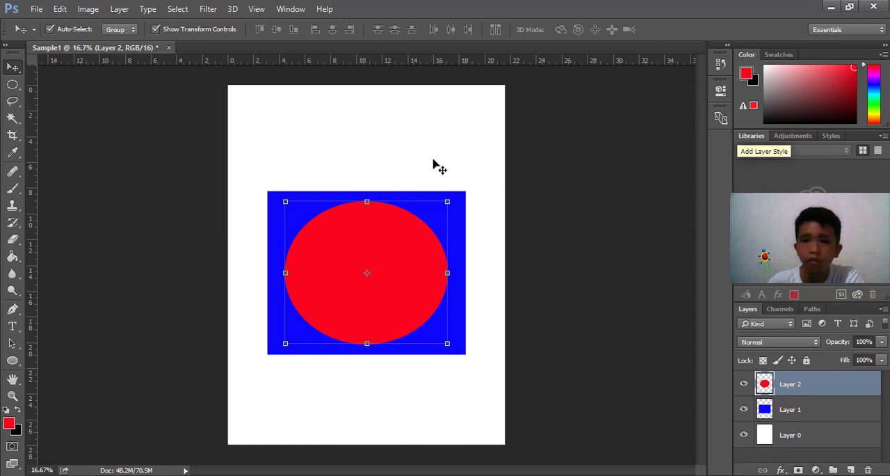
click(487, 149)
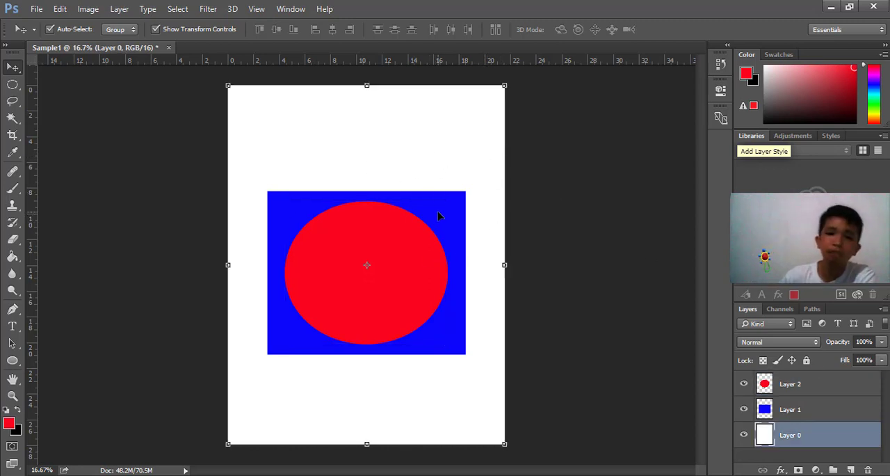
Separate the shapes by moving the blue rectangle down and the red ellipse up, then center the rectangle directly beneath the ellipse
drag(447, 229, 421, 153)
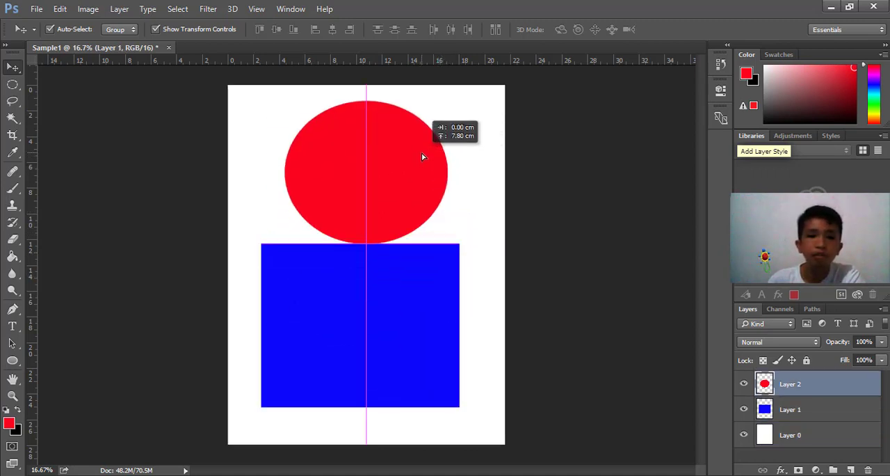
click(419, 291)
drag(420, 290, 427, 292)
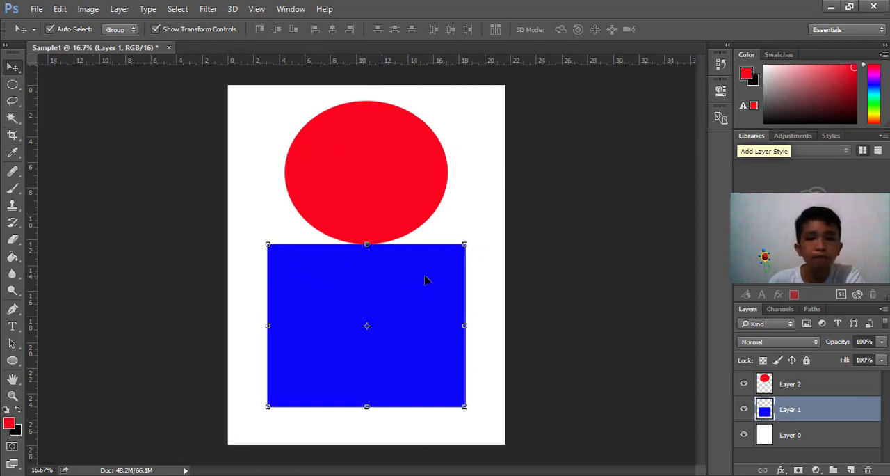
click(475, 249)
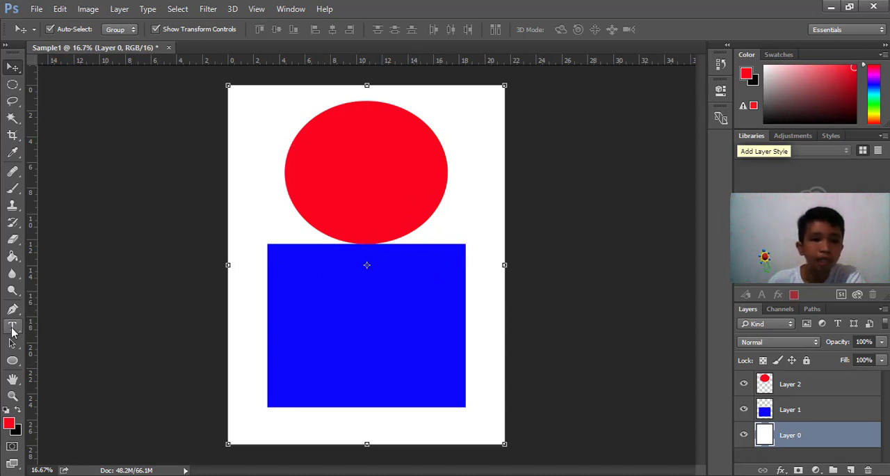
Add the centered 72 pt Arial Black text "Square" in red on the rectangle's lower half and move its layer to the top
click(12, 330)
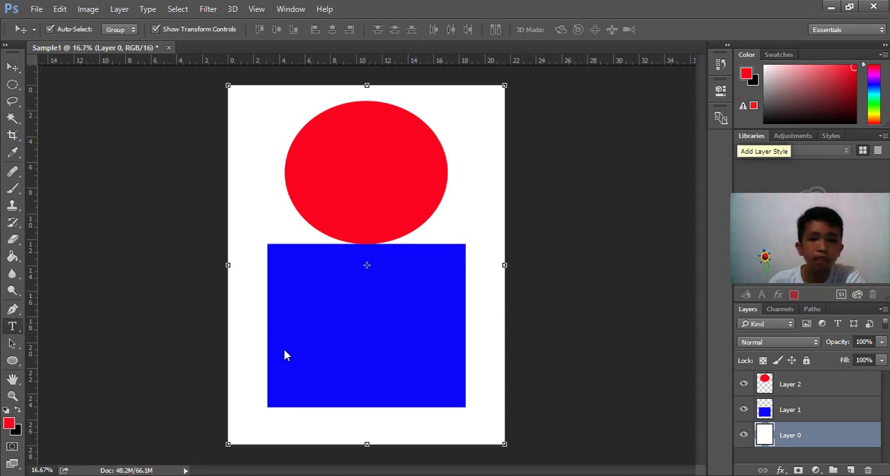
drag(270, 339, 459, 391)
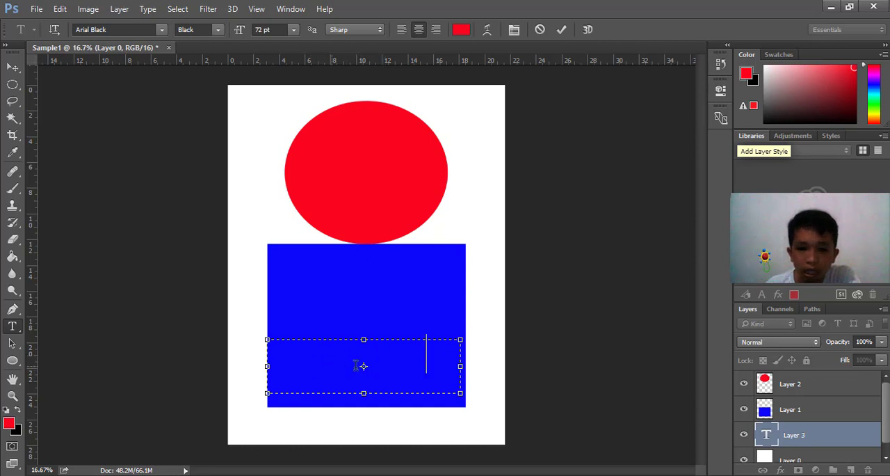
click(814, 439)
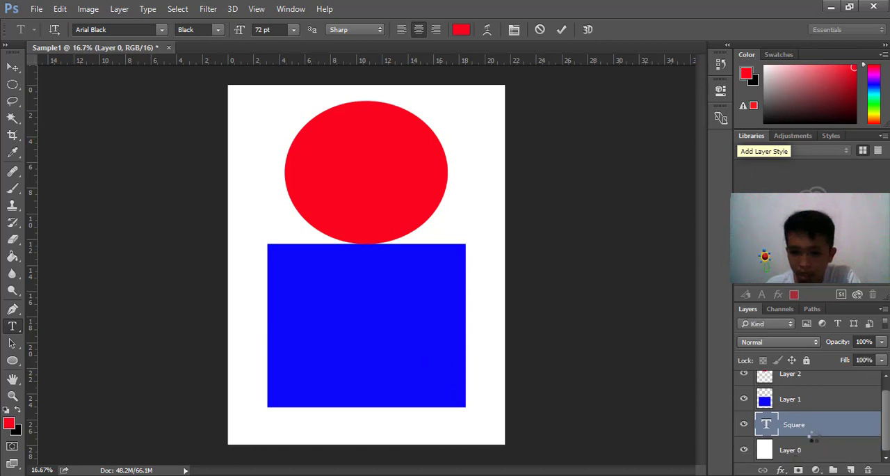
drag(824, 431, 822, 376)
drag(818, 409, 818, 382)
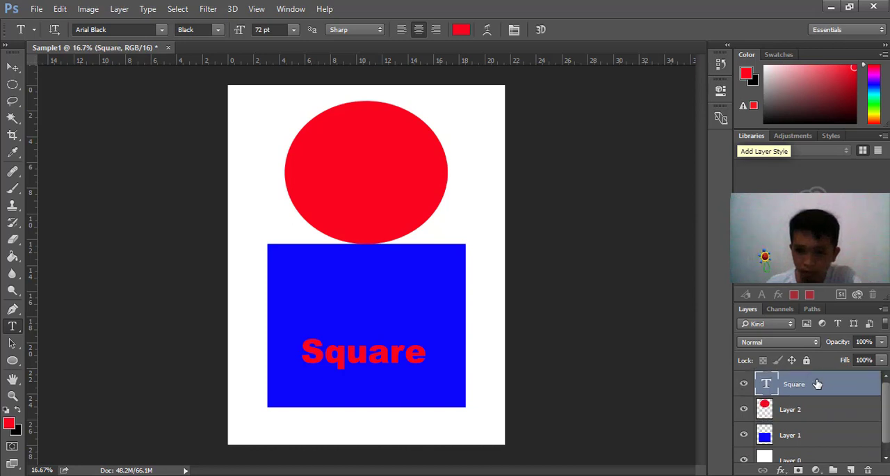
Move the red ellipse up slightly and add centered 72 pt Arial Black text "Circle" in blue (#0628f9) across its lower half
click(12, 66)
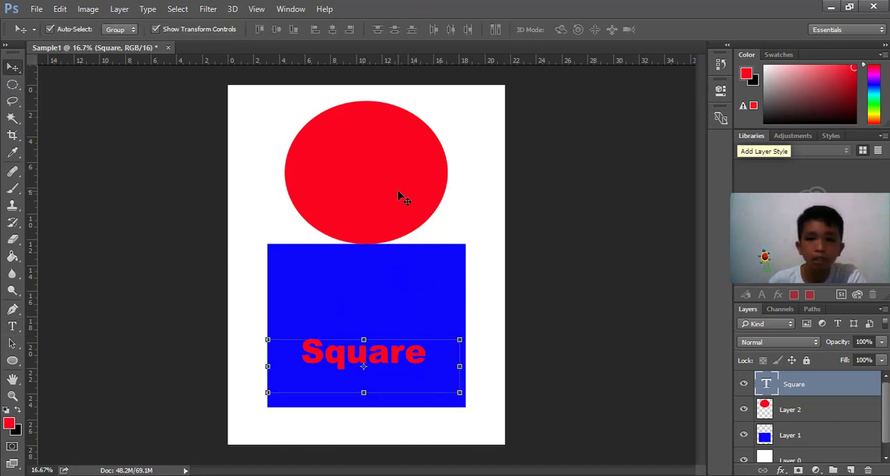
drag(401, 195, 402, 182)
click(13, 325)
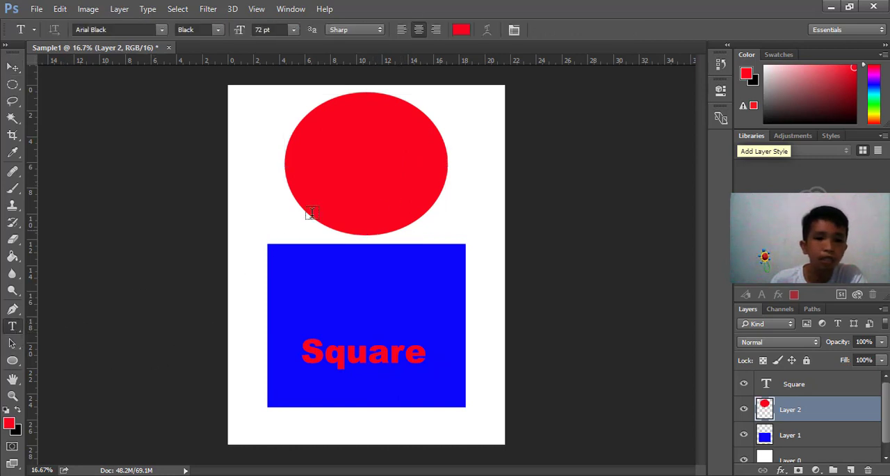
drag(300, 160, 428, 201)
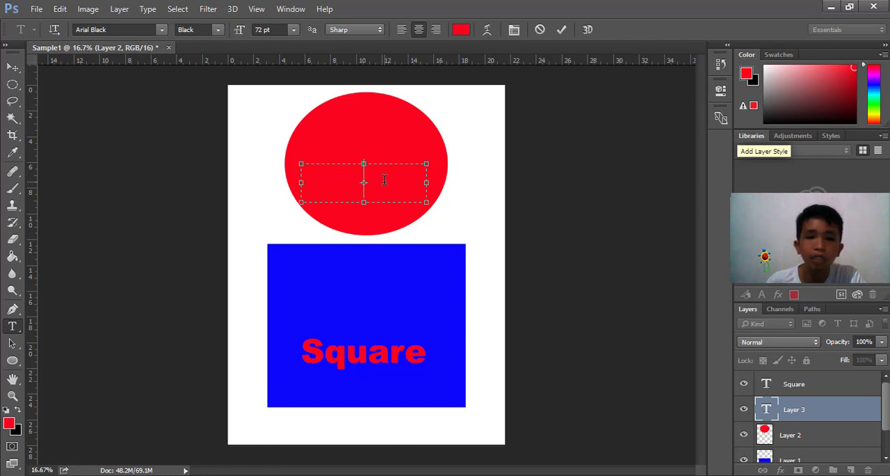
click(461, 30)
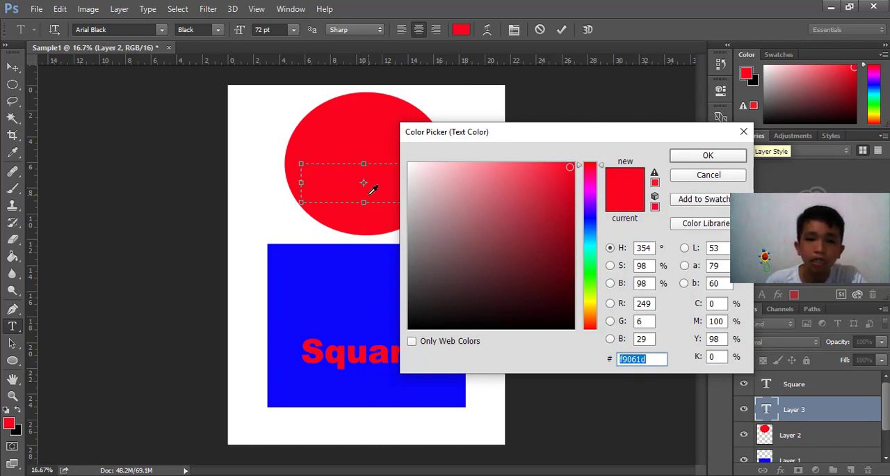
click(591, 222)
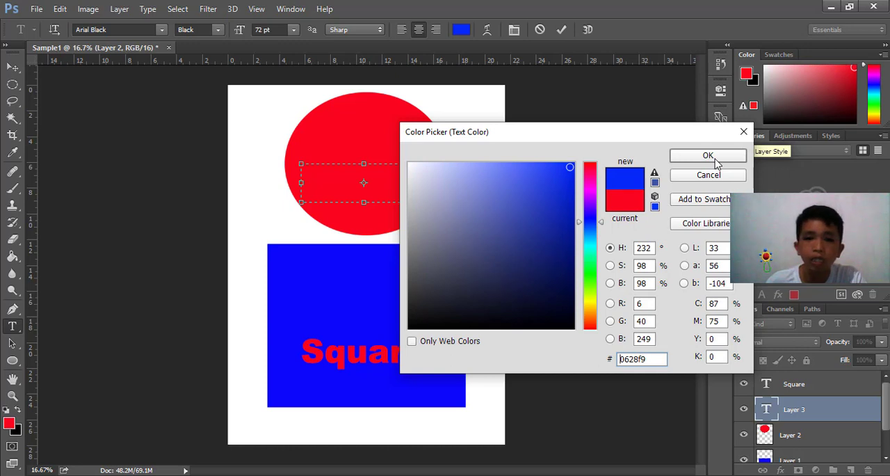
click(708, 156)
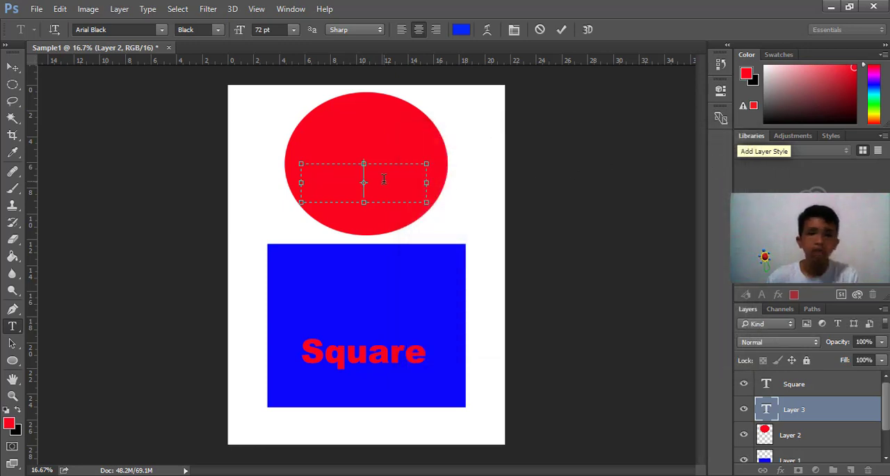
text(Circle)
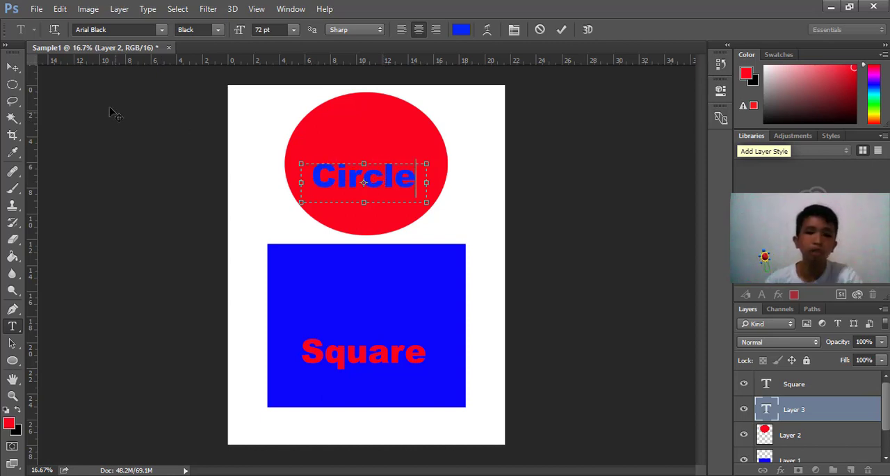
click(13, 67)
click(597, 214)
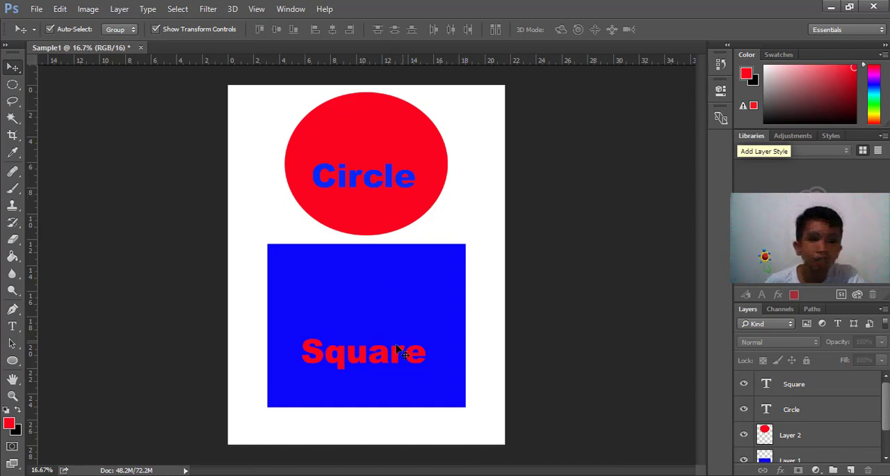
Reposition the "Square" text so it sits horizontally centered just below the middle of the blue rectangle
click(343, 360)
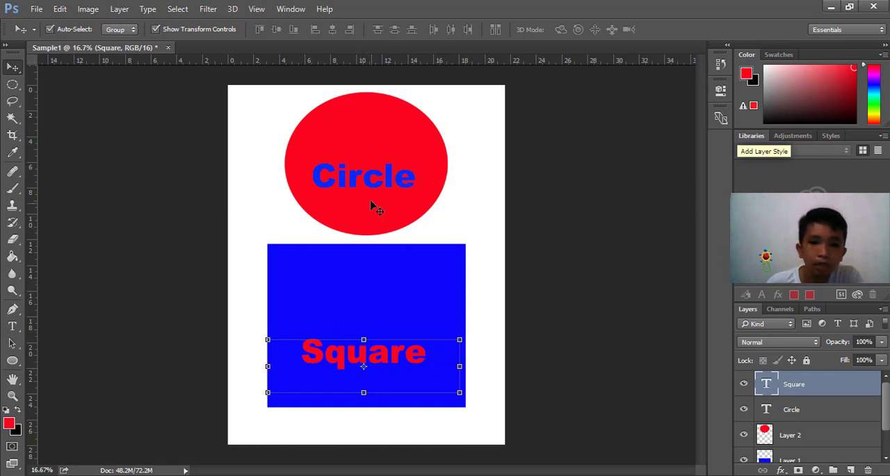
click(321, 177)
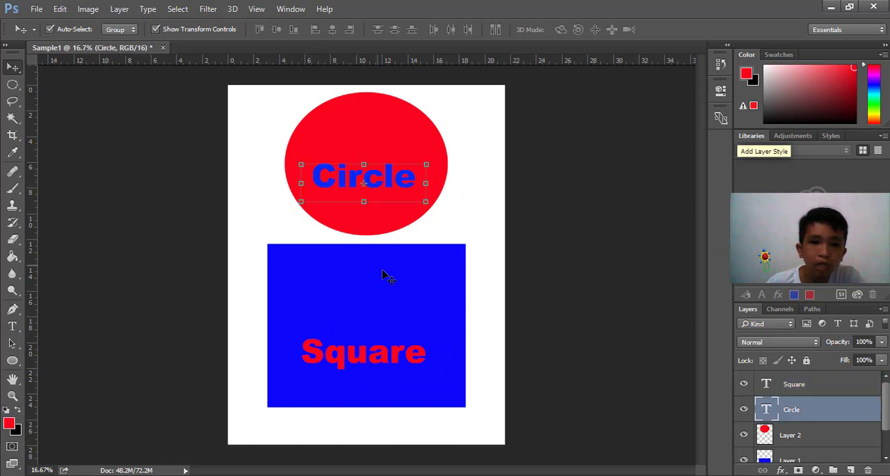
drag(350, 366, 365, 396)
click(497, 243)
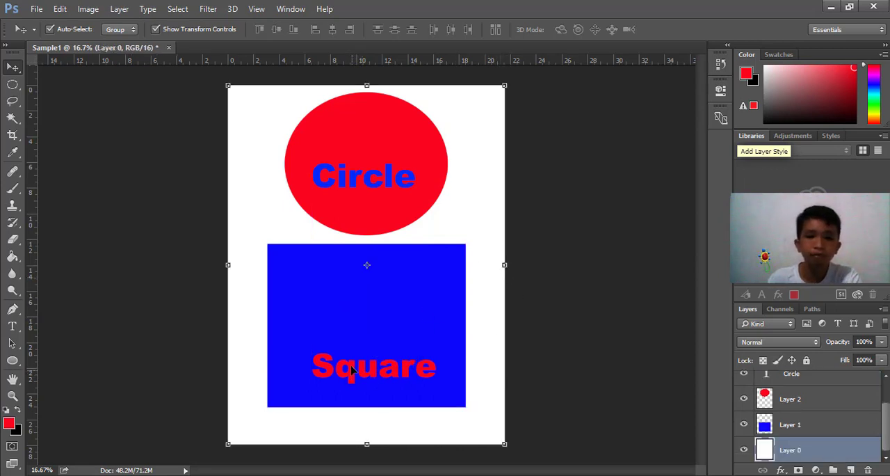
drag(352, 371, 351, 332)
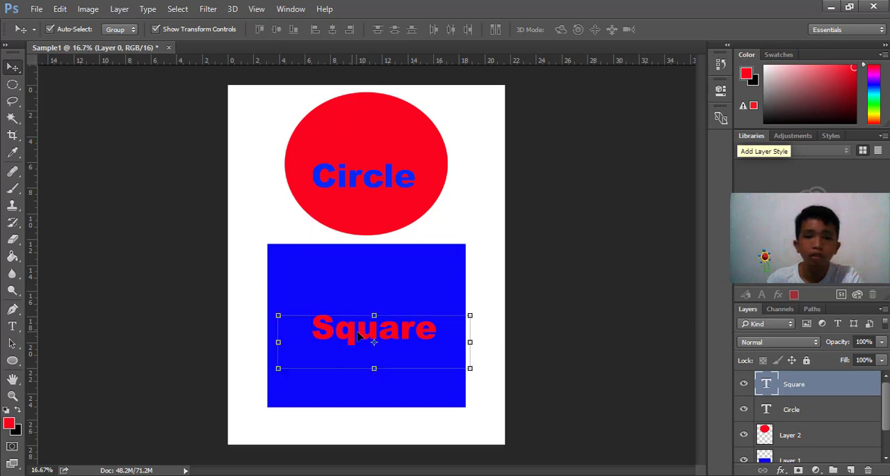
drag(394, 334, 384, 335)
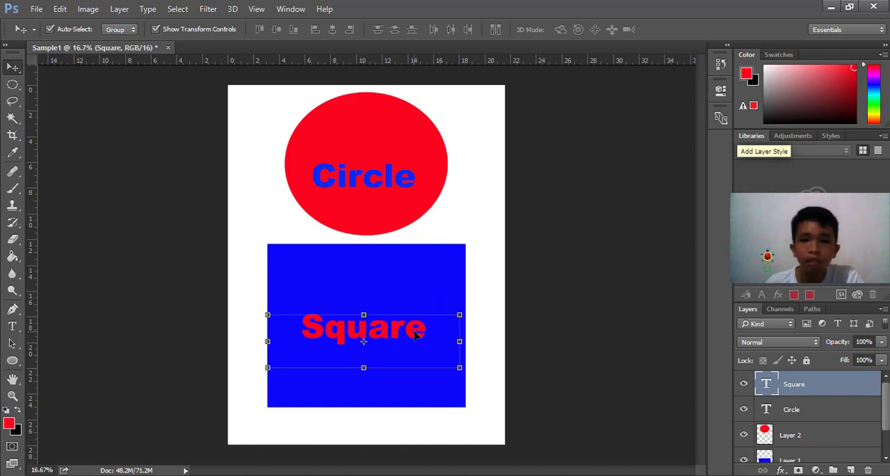
drag(410, 335, 411, 351)
Open the blue rectangle layer's blending options and enable Bevel & Emboss with Contour
click(421, 292)
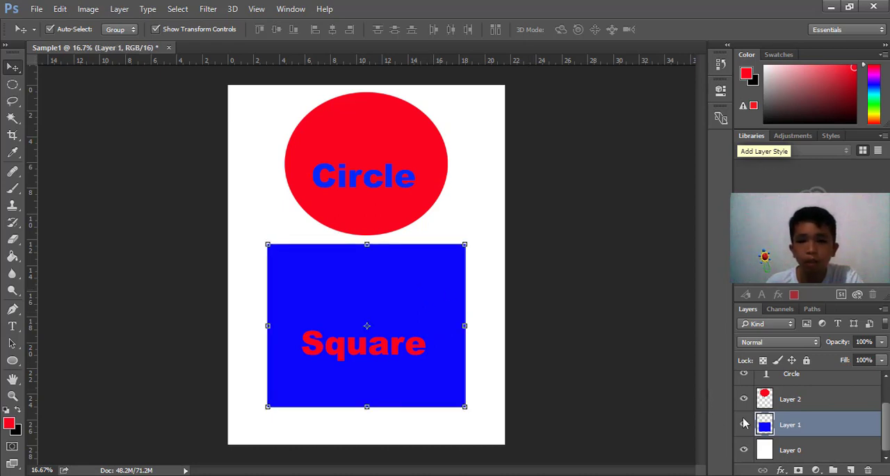
right_click(811, 432)
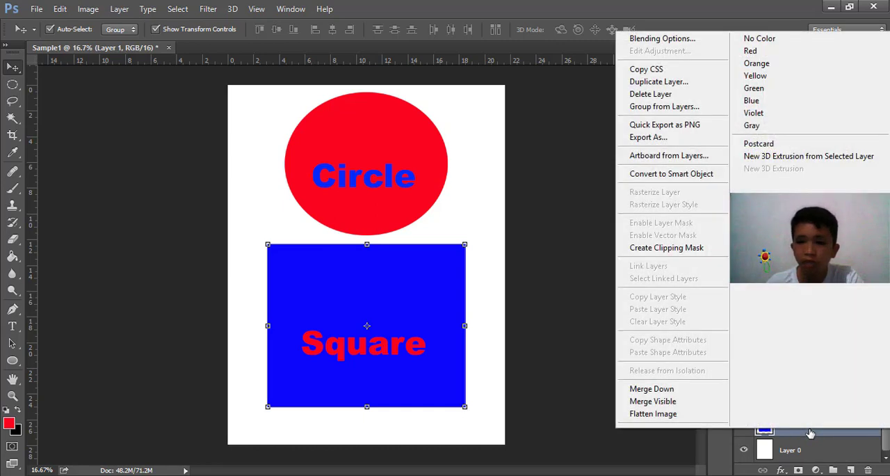
click(669, 39)
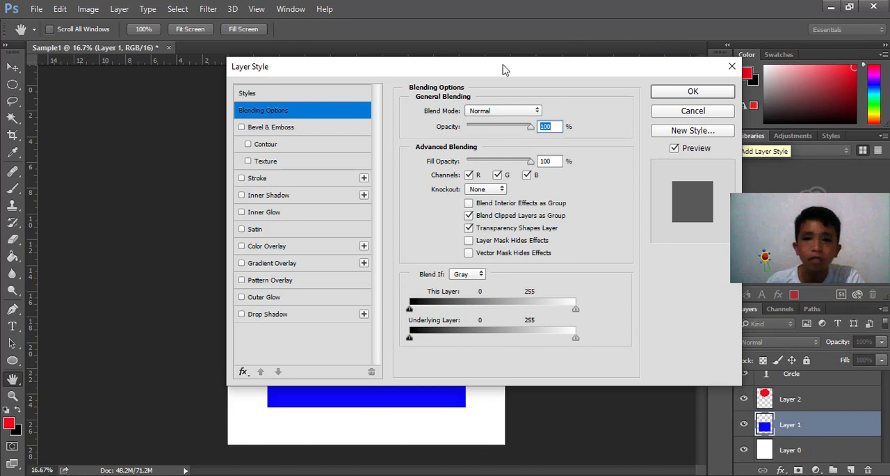
drag(504, 70, 647, 39)
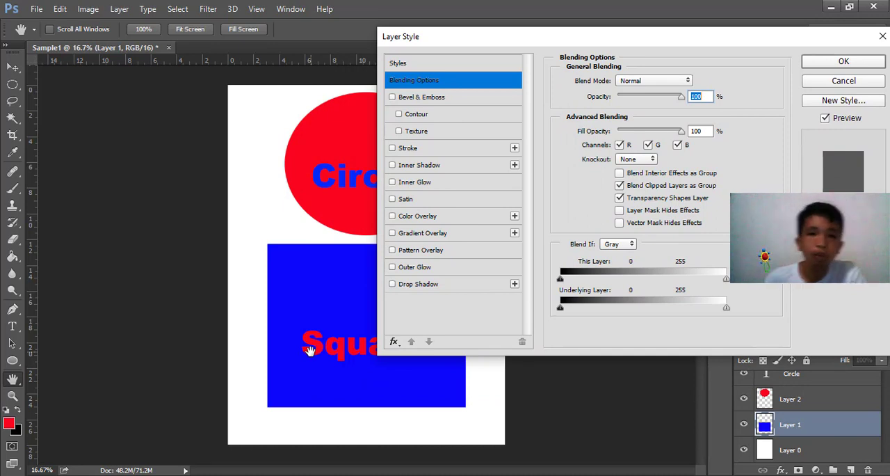
click(402, 100)
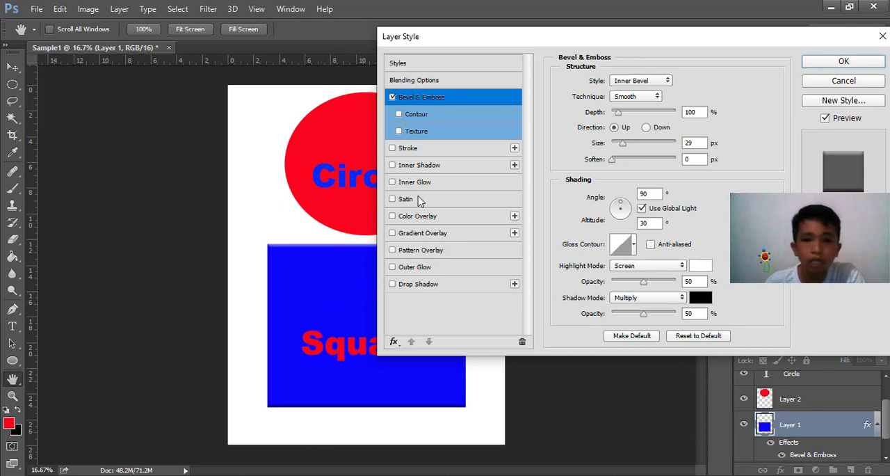
click(399, 114)
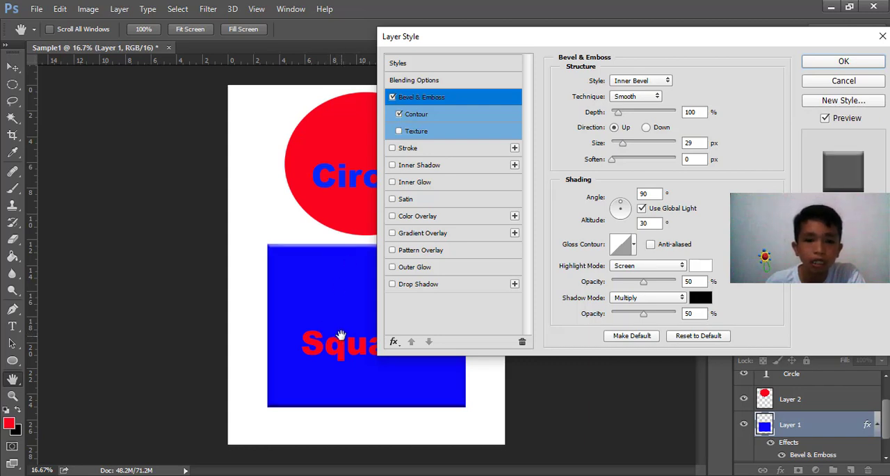
click(471, 96)
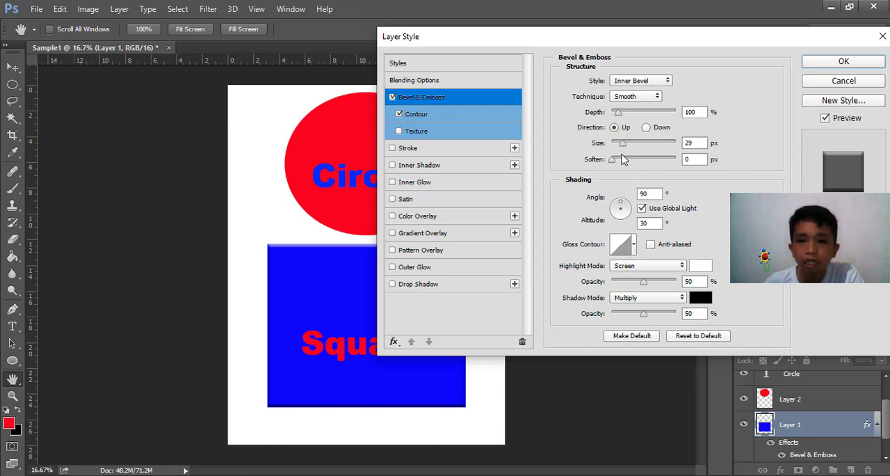
Try the various gloss contour presets on the rectangle's bevel and reselect the linear one
click(634, 245)
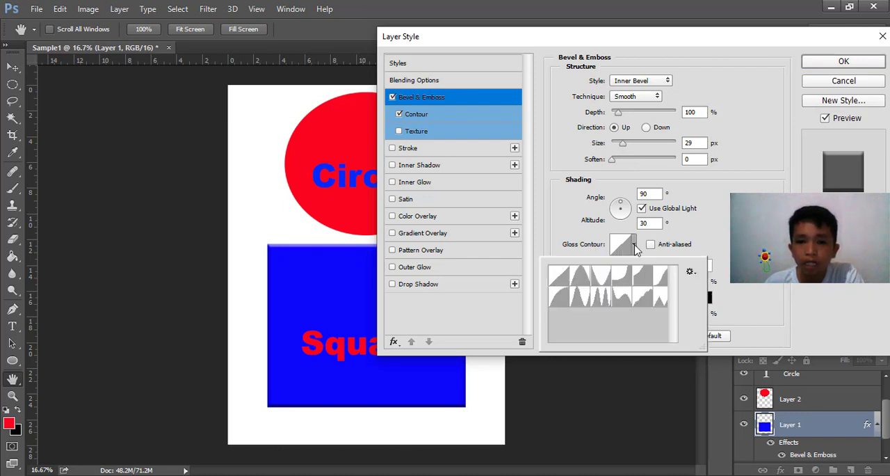
click(586, 278)
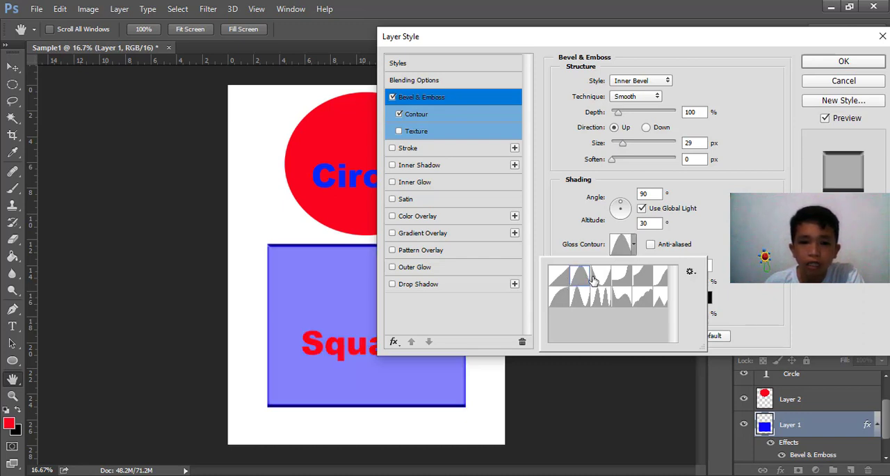
click(602, 278)
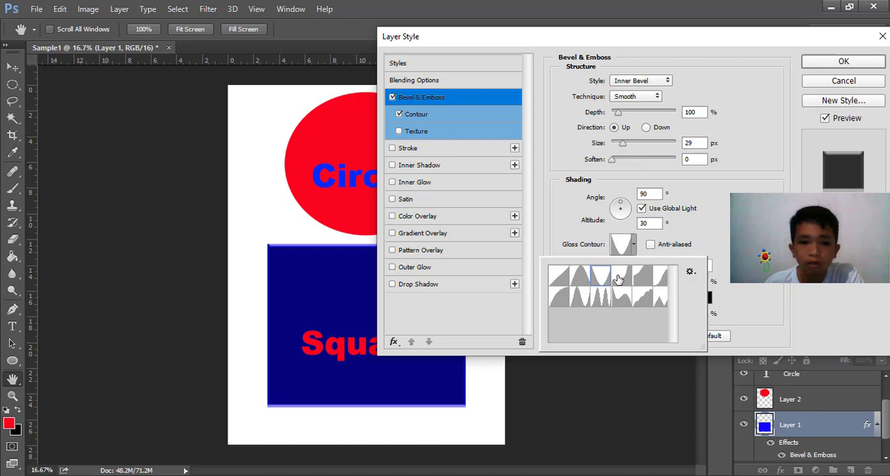
click(619, 278)
click(638, 278)
click(663, 278)
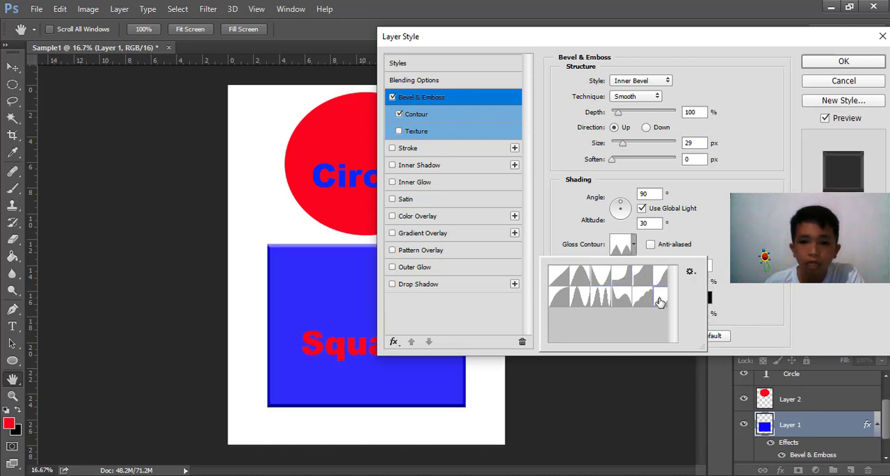
click(661, 297)
click(641, 297)
click(621, 298)
click(599, 297)
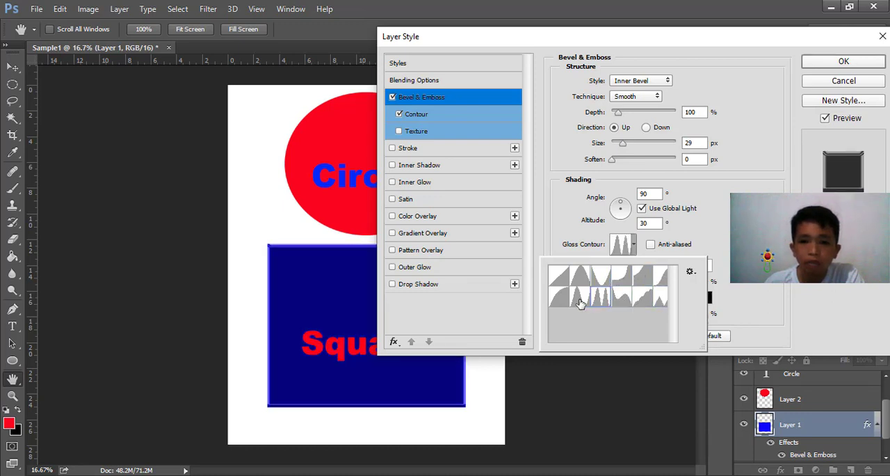
click(579, 298)
click(558, 297)
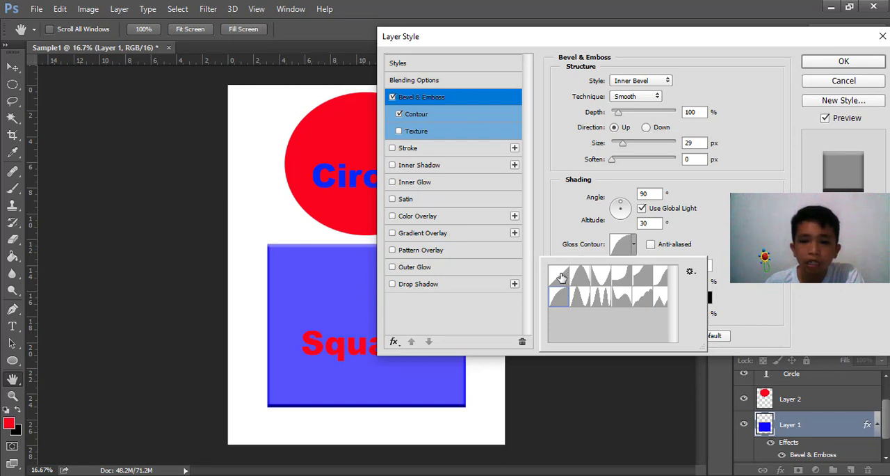
click(559, 277)
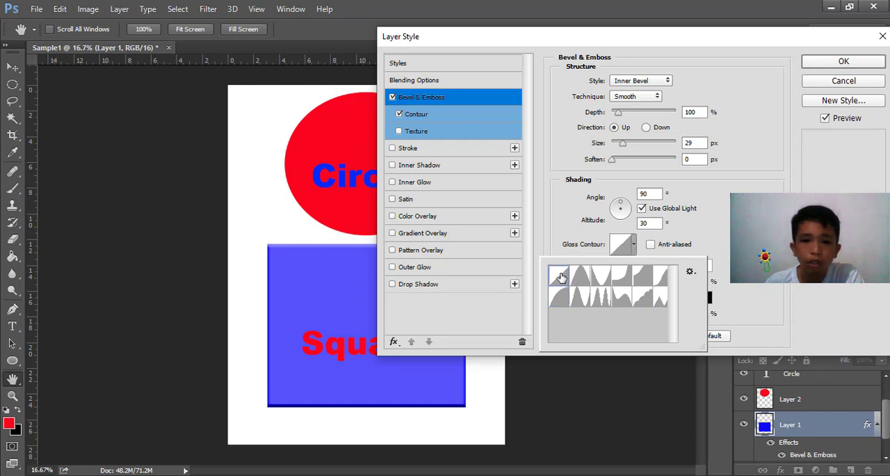
click(715, 235)
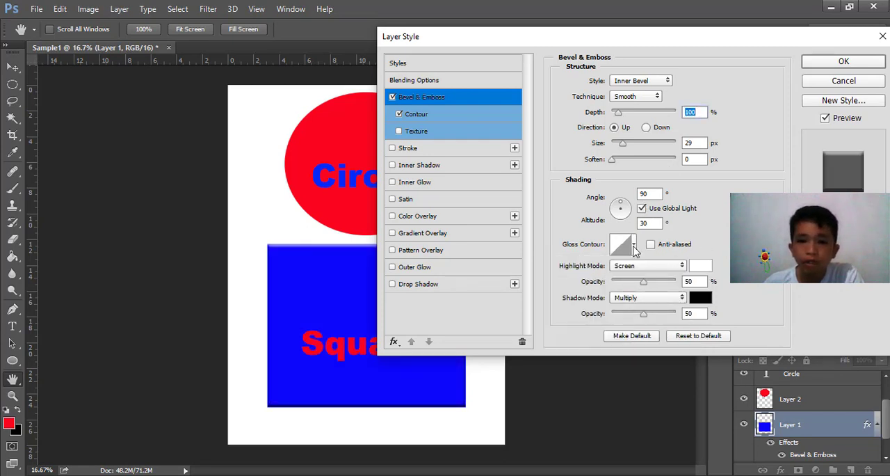
Set the rectangle's bevel size to 73 px and increase its soften amount slightly
mouse_move(621, 143)
mouse_down()
mouse_move(664, 156)
mouse_move(627, 153)
mouse_move(635, 146)
mouse_move(623, 157)
mouse_up()
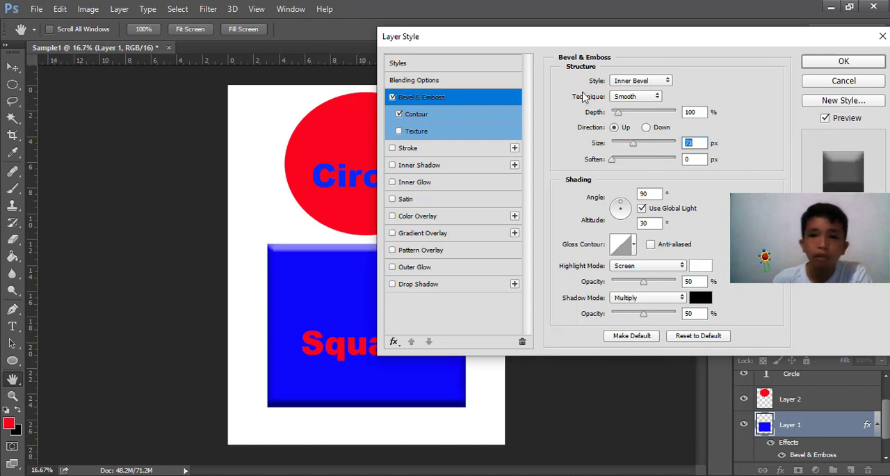
mouse_move(611, 161)
mouse_down()
mouse_move(672, 162)
mouse_move(623, 160)
mouse_up()
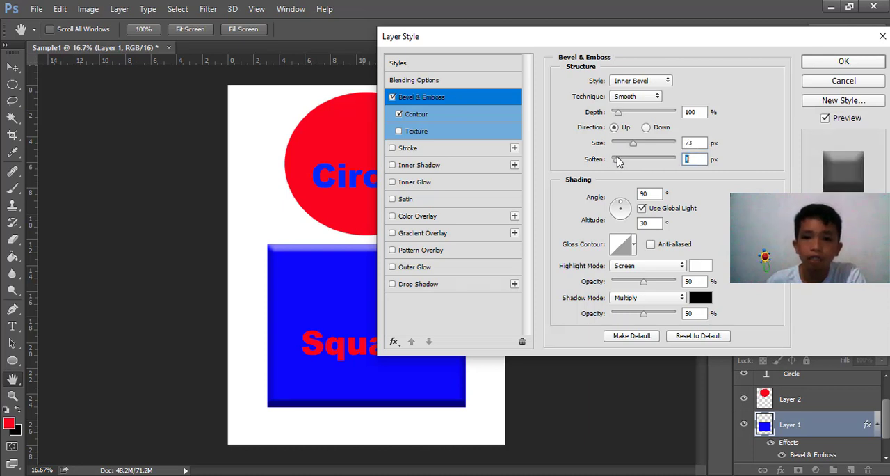
Add a stroke to the blue rectangle in red (#f70d0d) with a size of 29 px
click(455, 151)
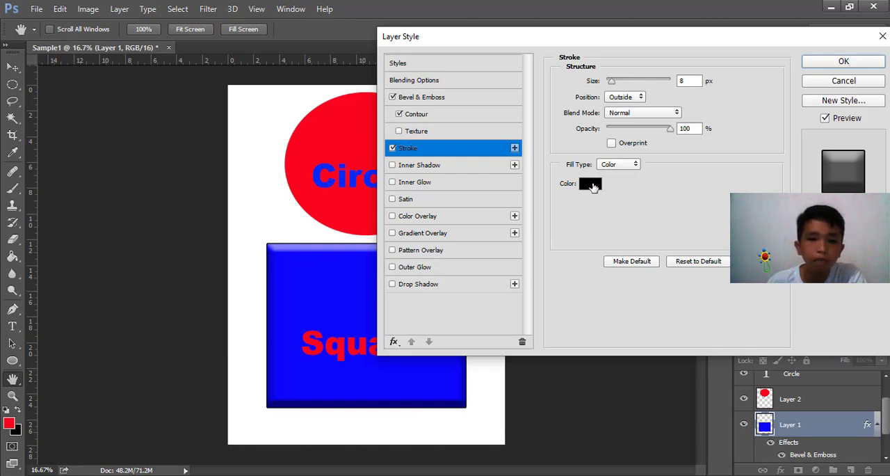
click(590, 184)
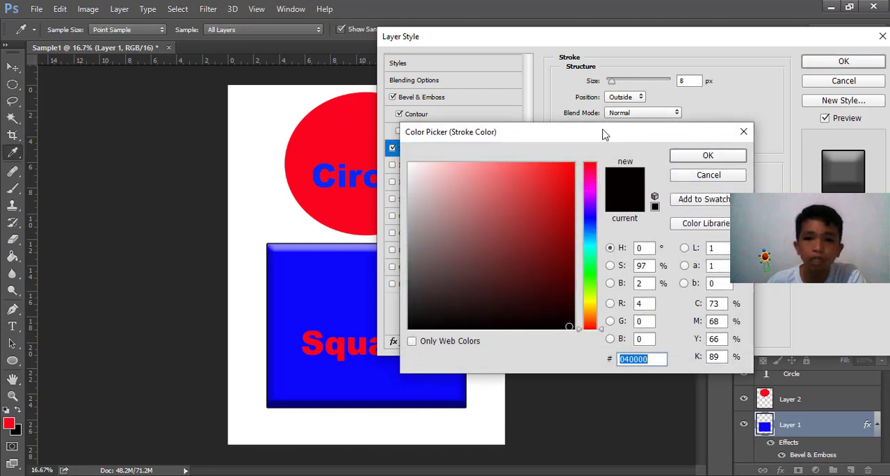
drag(604, 133, 642, 218)
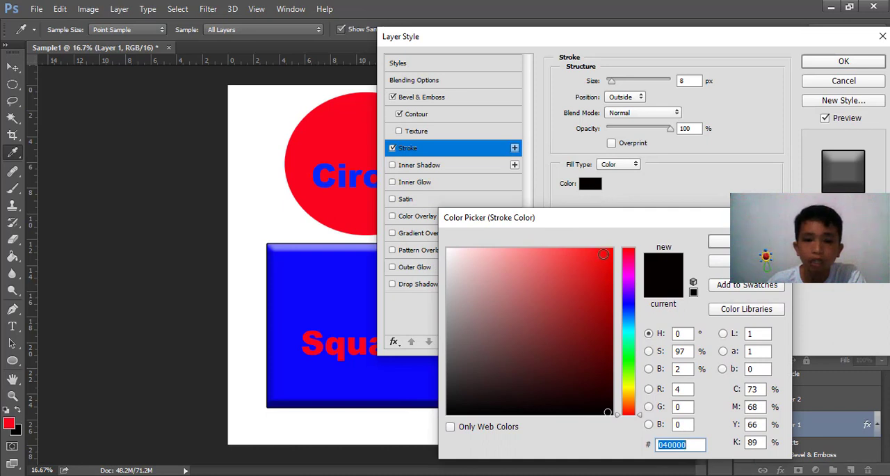
click(609, 251)
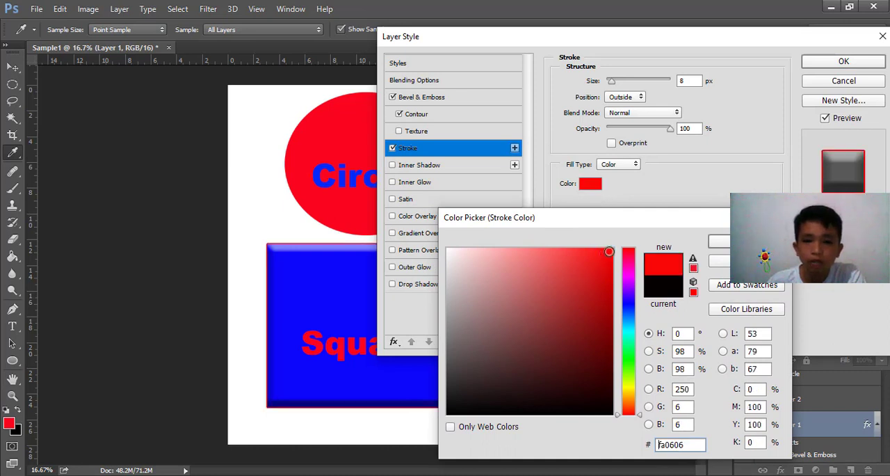
click(452, 251)
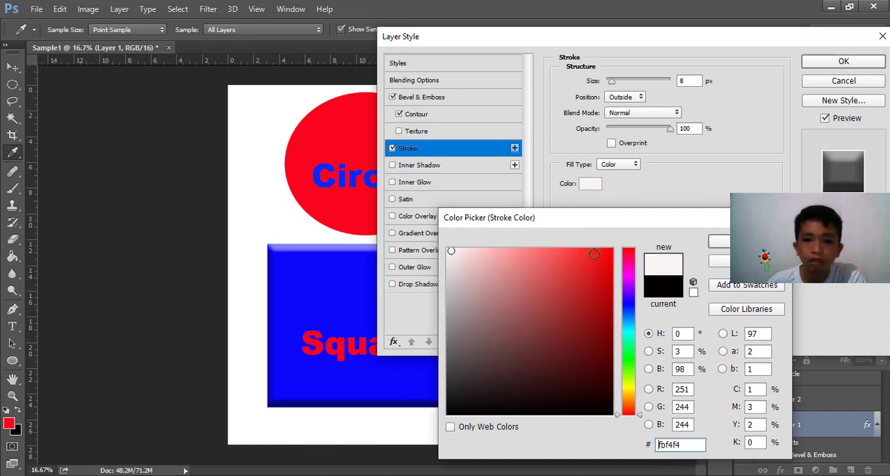
click(604, 253)
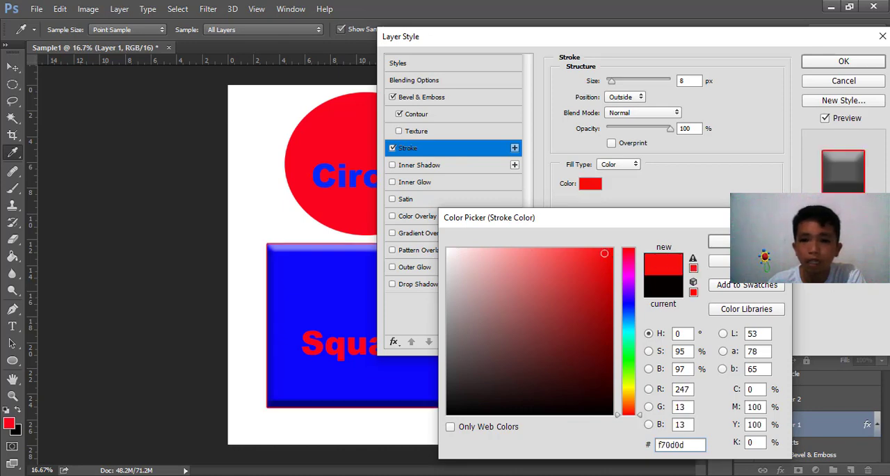
drag(698, 222, 669, 167)
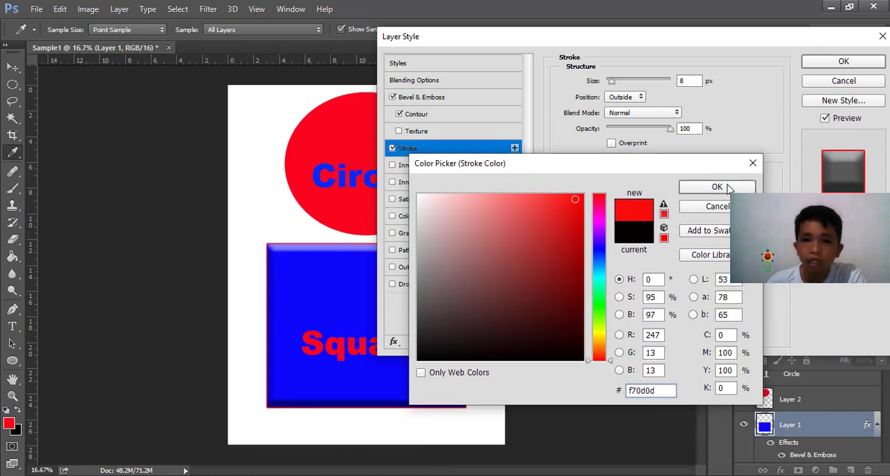
click(716, 187)
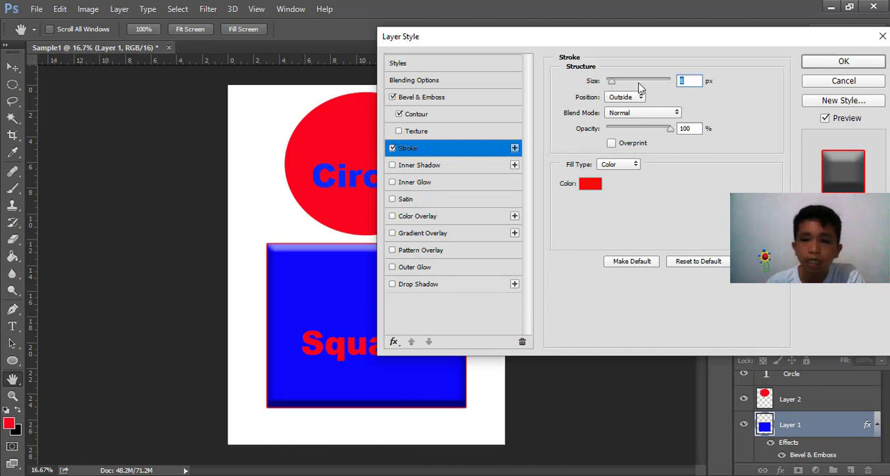
mouse_move(615, 83)
mouse_down()
mouse_move(651, 84)
mouse_move(609, 85)
mouse_move(630, 89)
mouse_move(618, 89)
mouse_up()
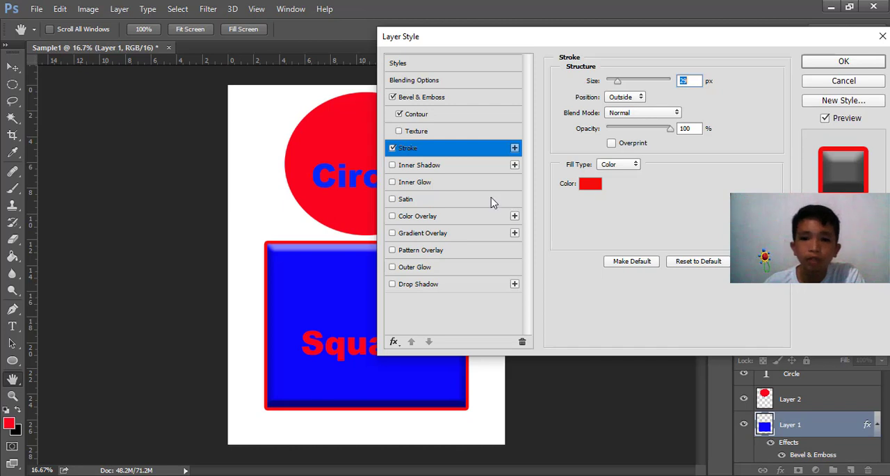
Enable Inner Shadow with distance 14 px and choke 5%, and Inner Glow with choke 14%, on the rectangle
click(453, 172)
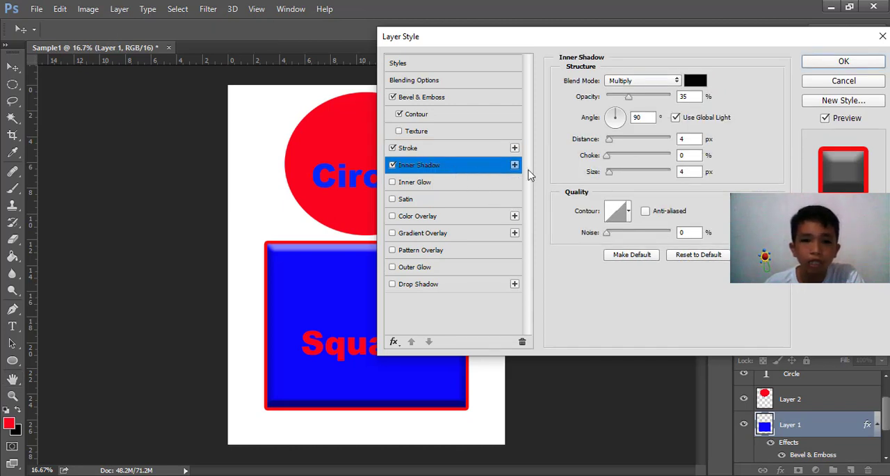
drag(610, 144, 610, 164)
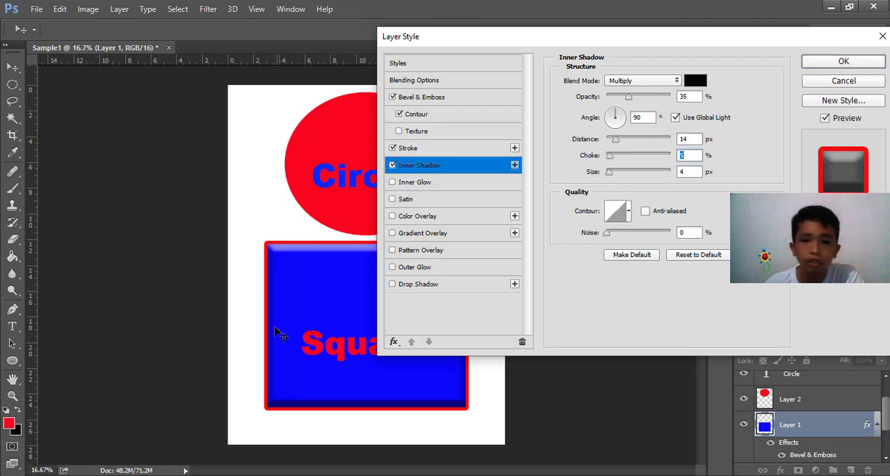
click(410, 184)
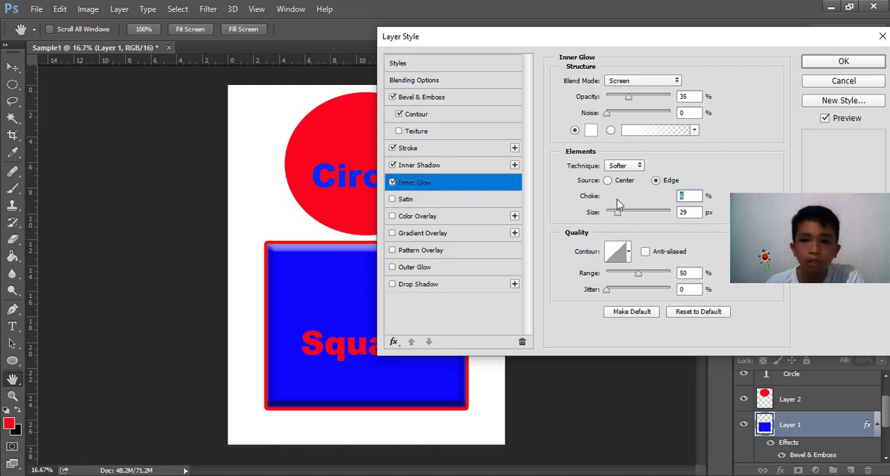
mouse_move(609, 200)
mouse_down()
mouse_move(646, 213)
mouse_move(615, 209)
mouse_up()
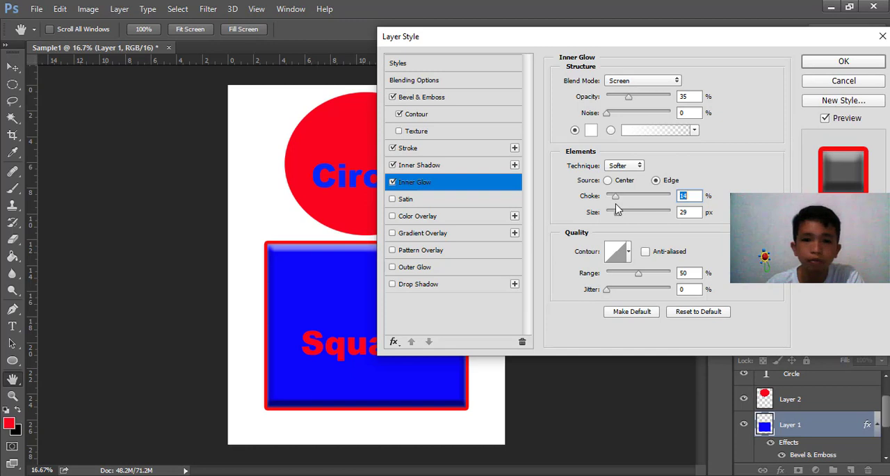
Enable the Satin effect on the rectangle with its existing settings
click(403, 200)
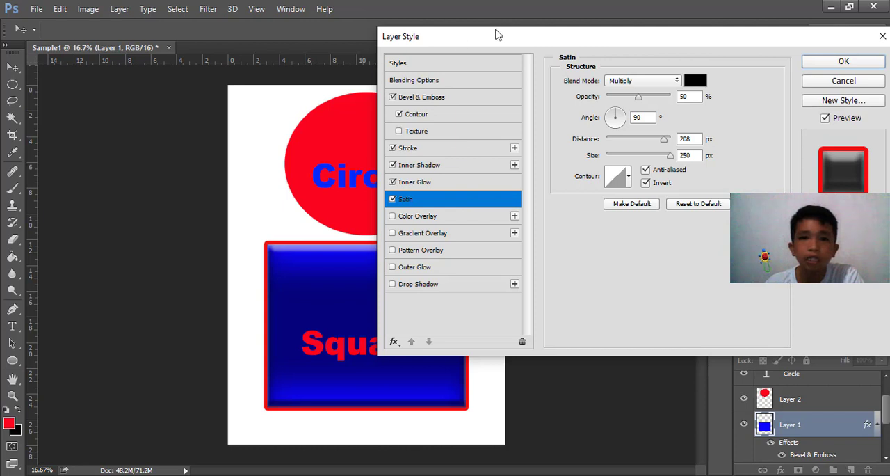
mouse_move(506, 37)
mouse_down()
mouse_move(522, 41)
mouse_move(503, 37)
mouse_up()
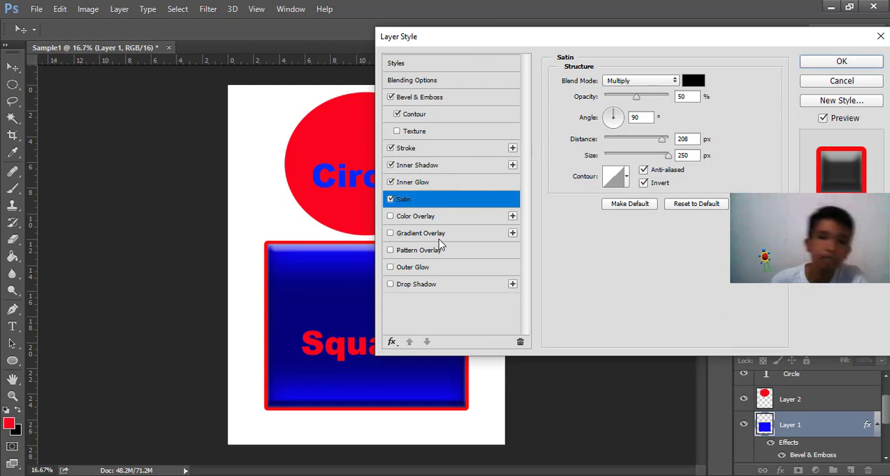
Try a color overlay on the rectangle with several pink and crimson shades, cancel the color choice and disable Color Overlay
click(395, 217)
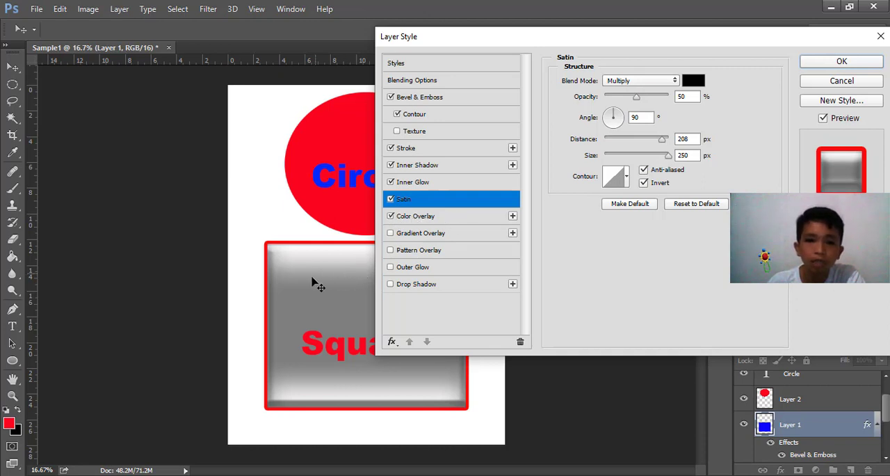
click(471, 223)
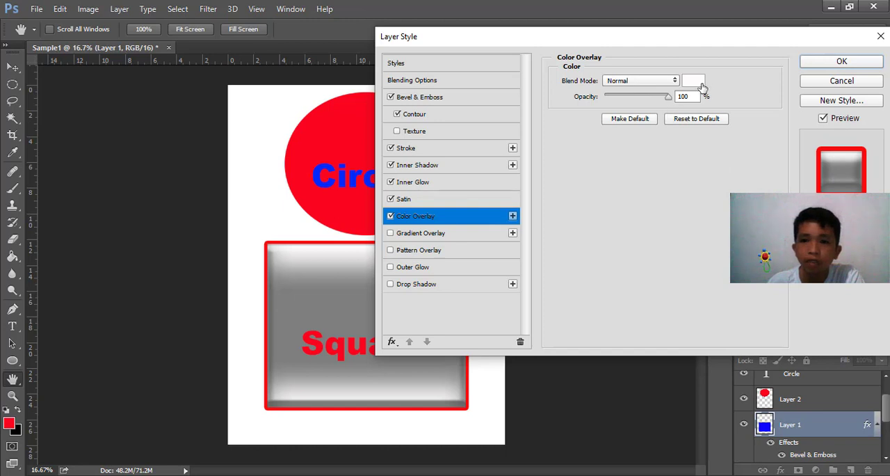
click(694, 82)
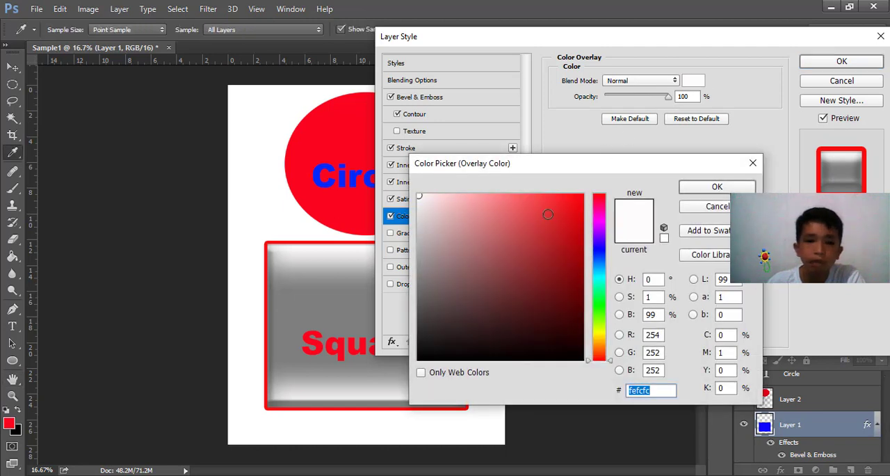
click(599, 255)
click(600, 202)
click(569, 201)
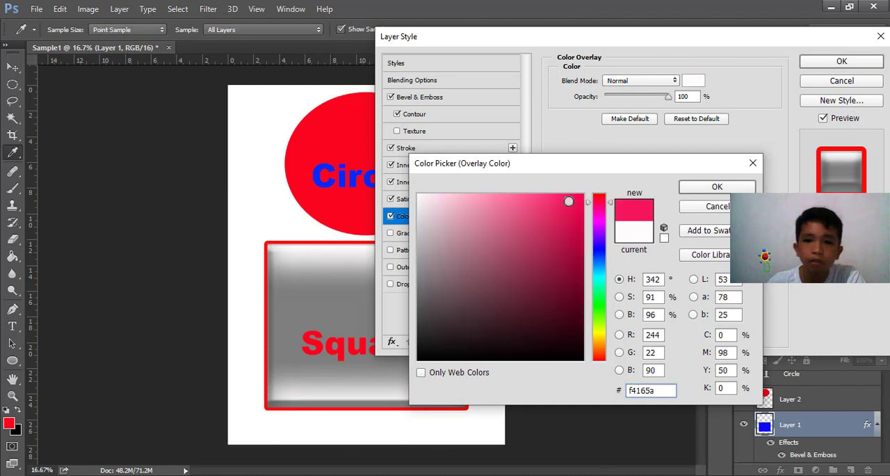
drag(569, 201, 535, 261)
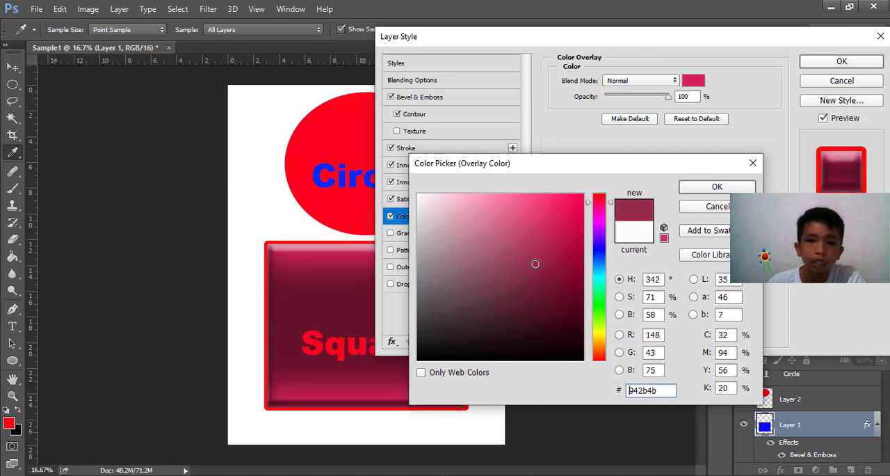
click(453, 225)
click(511, 210)
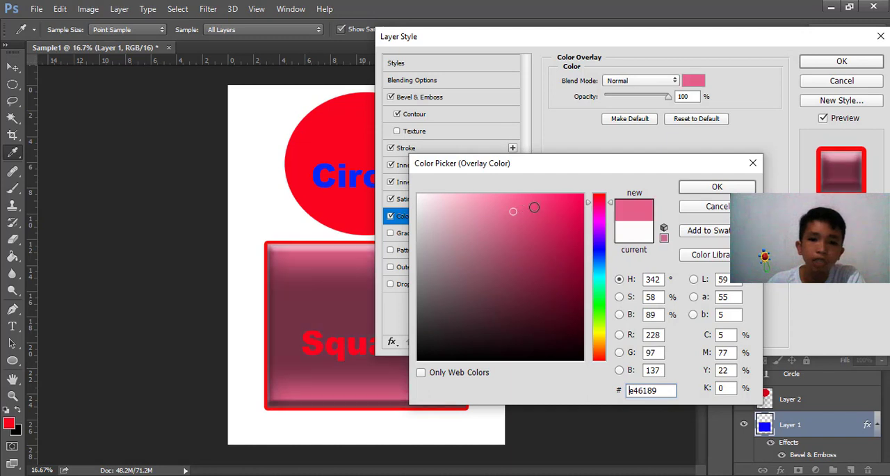
click(565, 201)
click(565, 229)
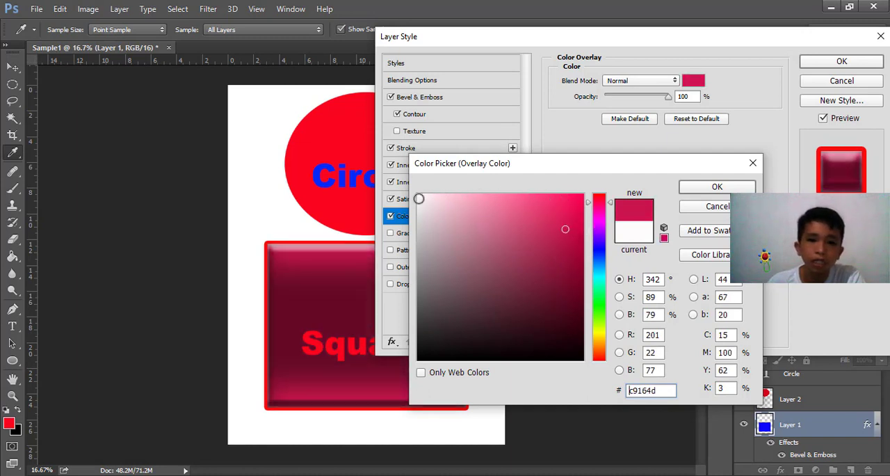
click(420, 199)
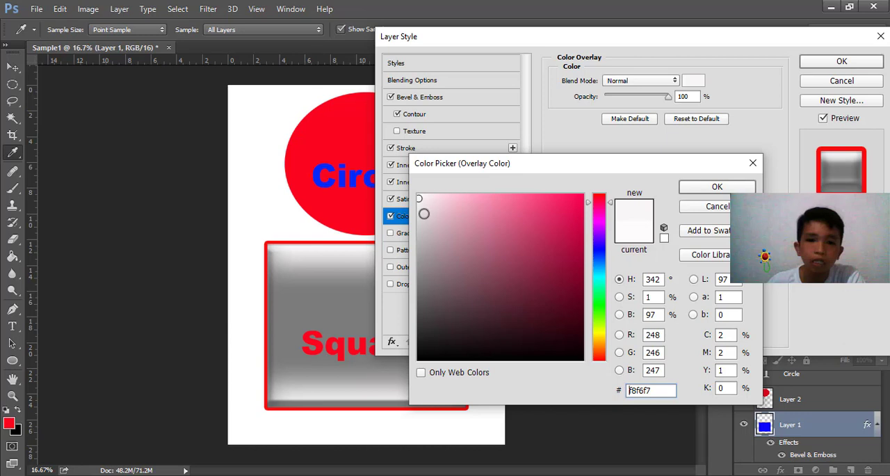
click(723, 207)
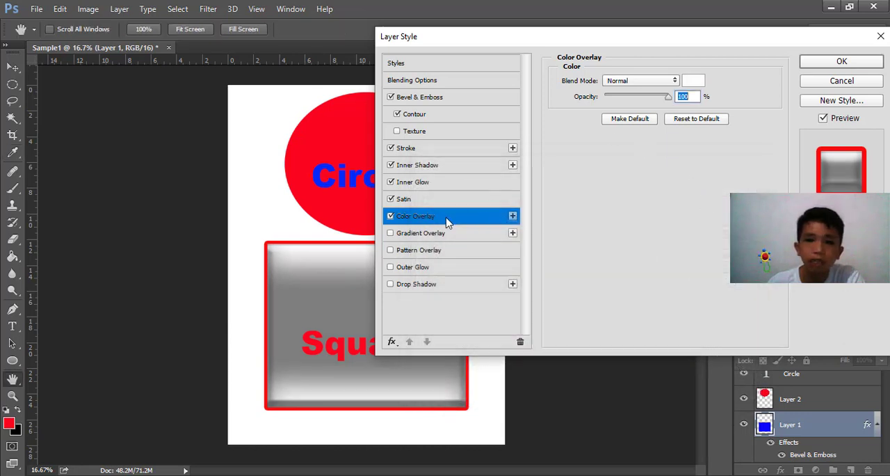
click(390, 216)
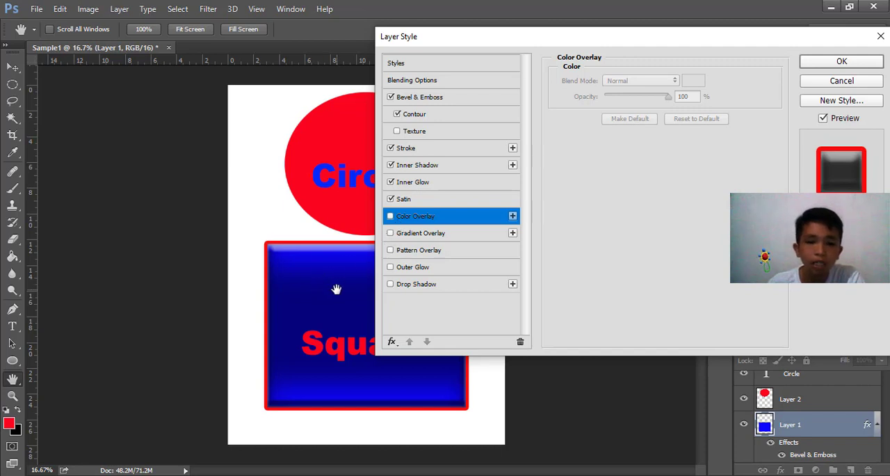
Try Gradient Overlay and Pattern Overlay on the rectangle, disabling each one again
click(391, 234)
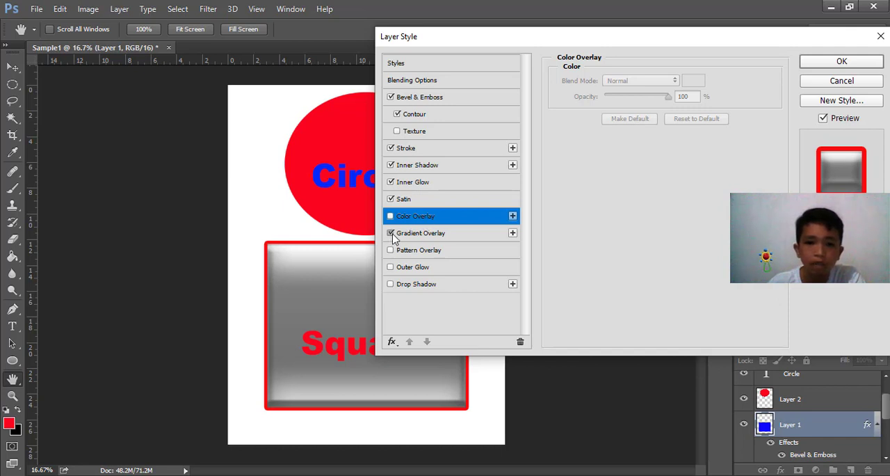
click(390, 234)
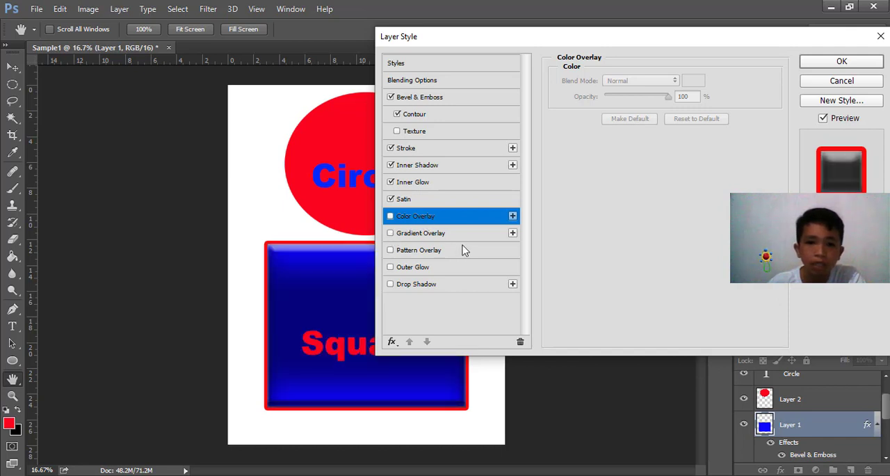
click(391, 250)
click(391, 250)
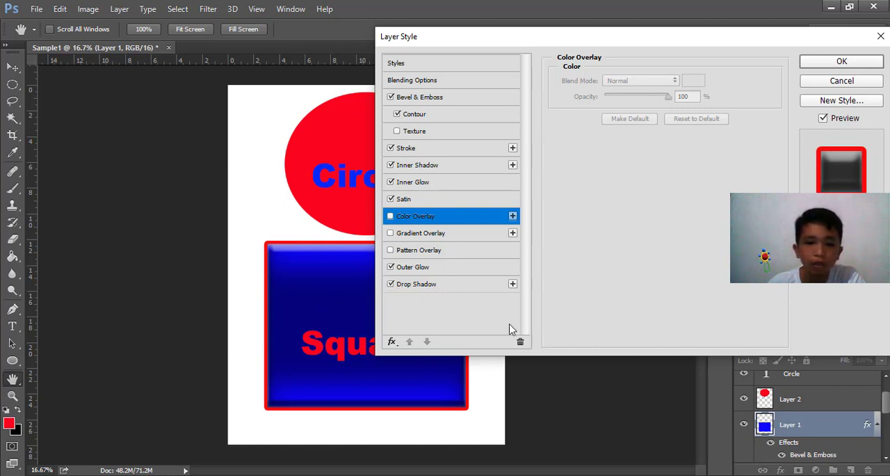
Set the rectangle's drop shadow to angle 113°, distance 12 px, spread 17% and size 9 px, and apply the layer styles
click(436, 289)
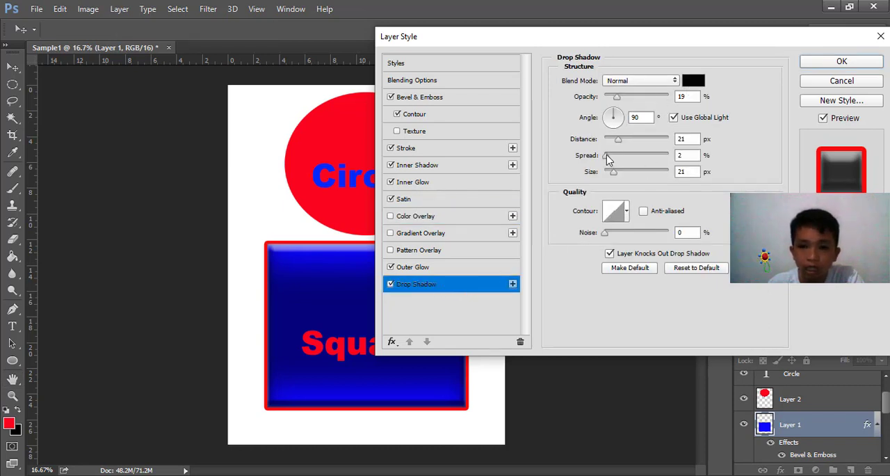
drag(617, 140, 612, 176)
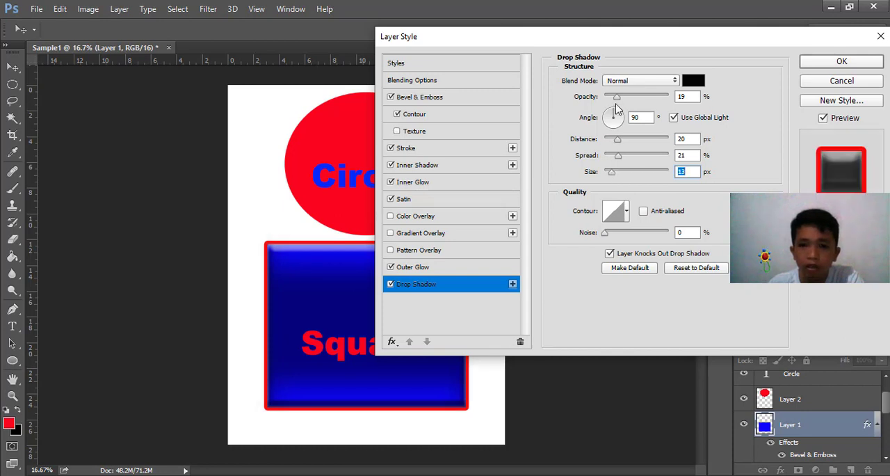
mouse_move(614, 114)
mouse_down()
mouse_move(621, 119)
mouse_move(612, 116)
mouse_up()
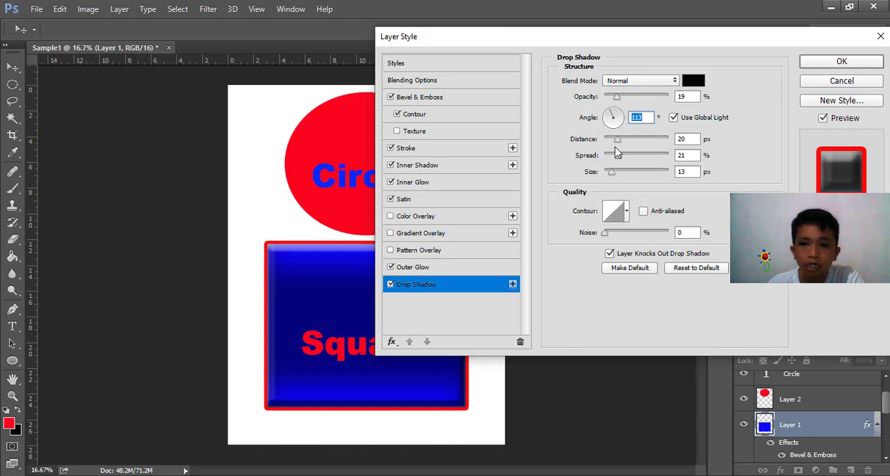
drag(612, 174, 617, 142)
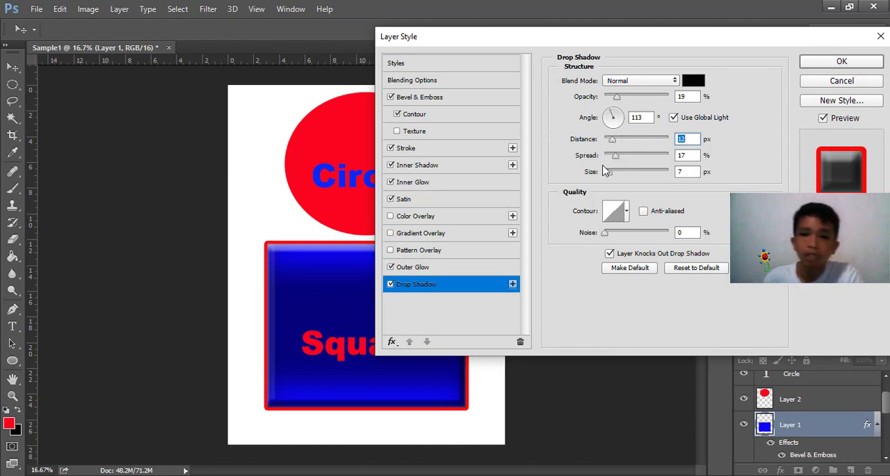
drag(610, 175, 612, 177)
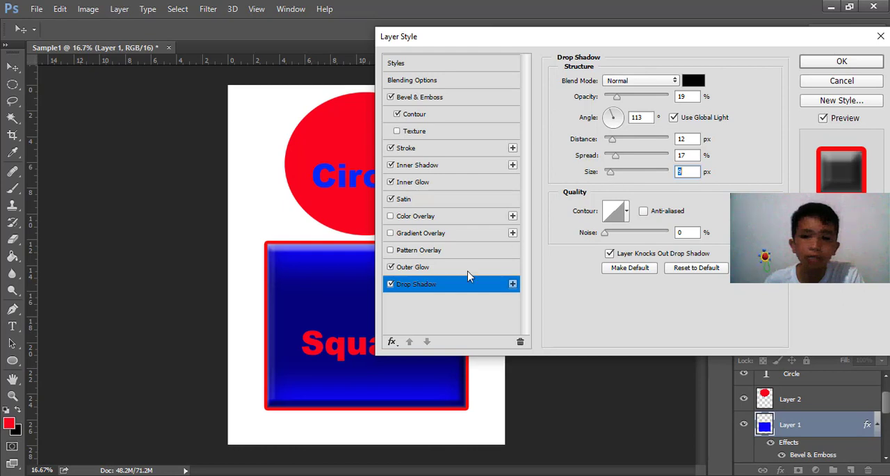
drag(628, 35, 619, 36)
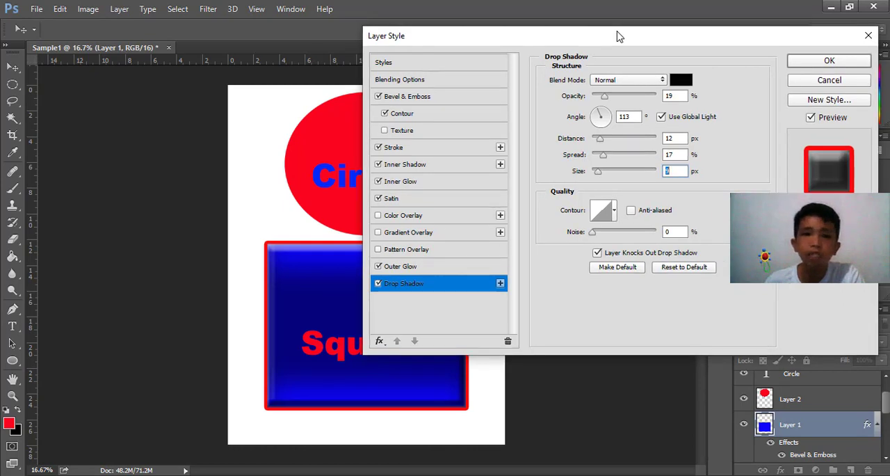
click(825, 62)
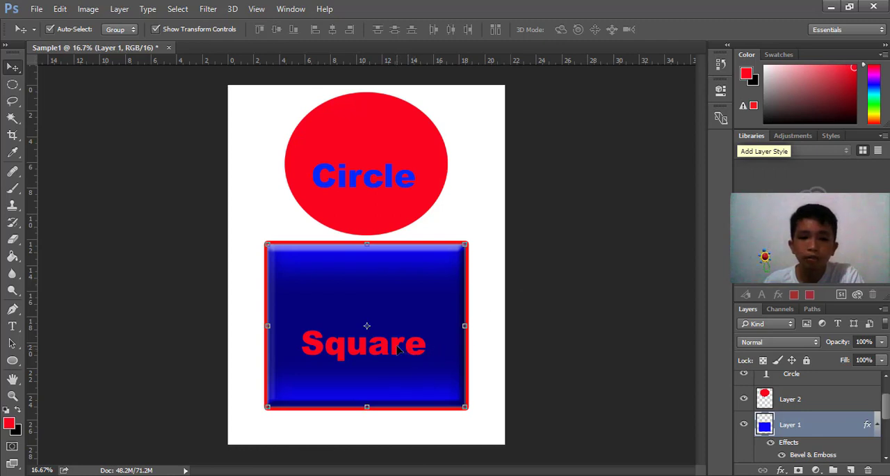
Move the "Square" text slightly right and down inside the blue rectangle
click(399, 350)
mouse_move(399, 349)
mouse_down()
mouse_move(432, 254)
mouse_move(396, 319)
mouse_move(390, 401)
mouse_move(400, 439)
mouse_move(408, 356)
mouse_up()
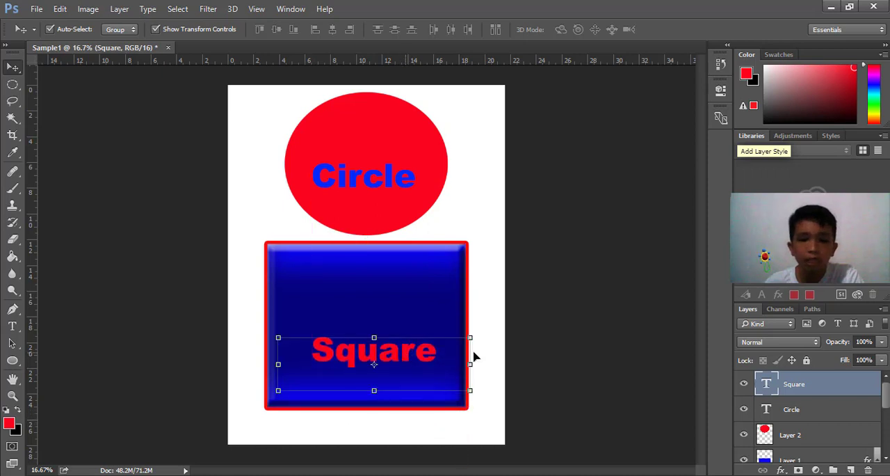
right_click(819, 387)
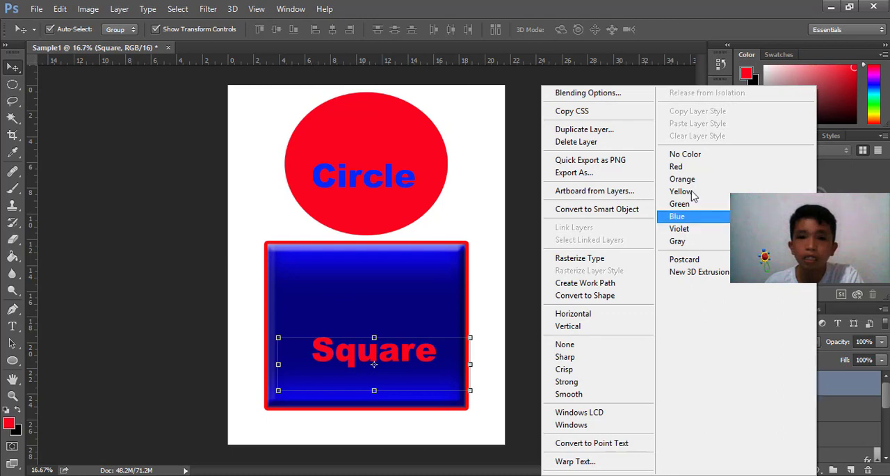
click(582, 98)
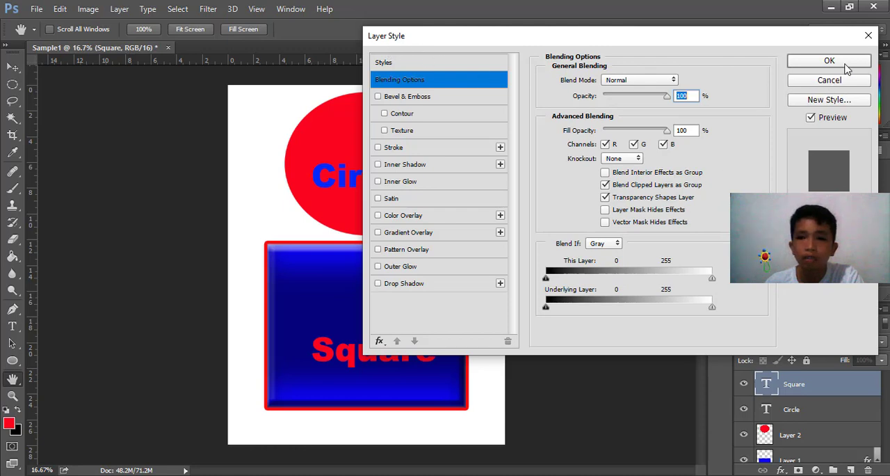
click(868, 39)
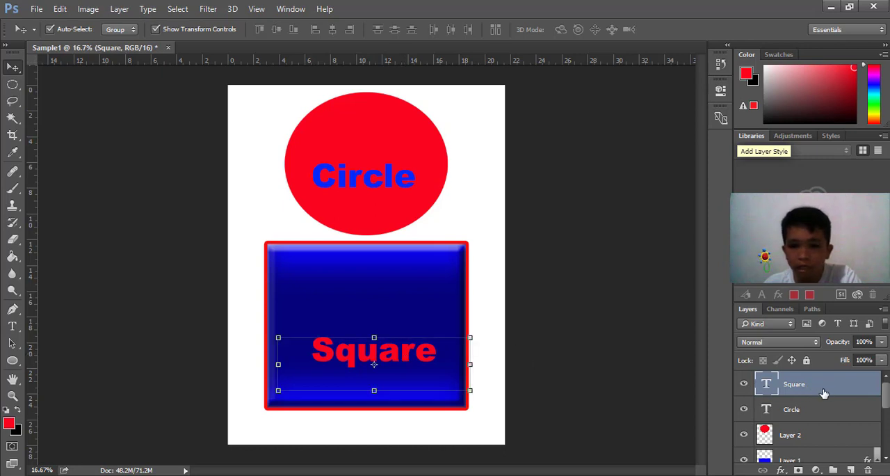
right_click(822, 387)
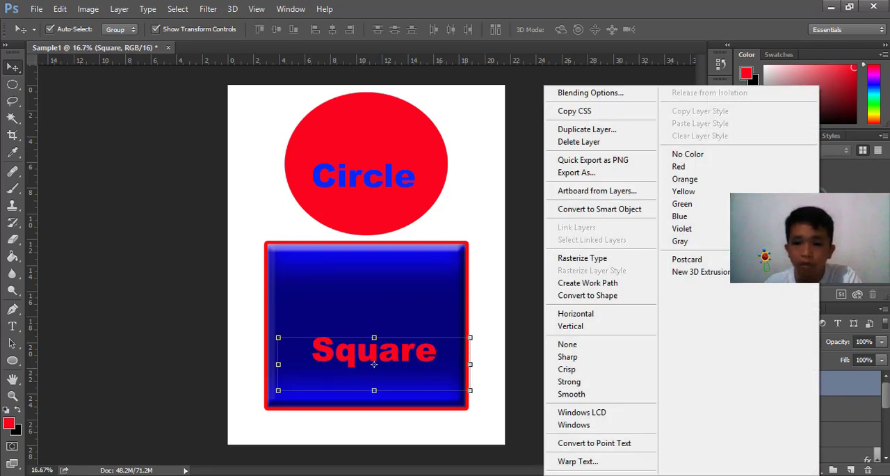
click(841, 379)
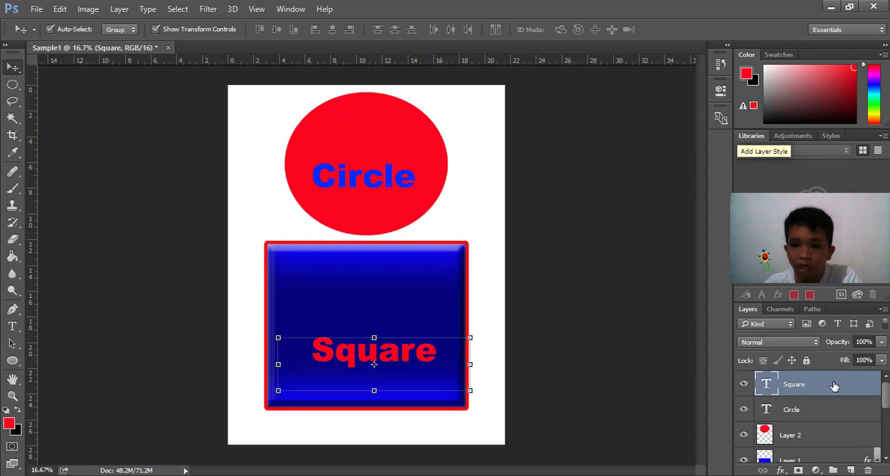
Add a near-white outside stroke of 10 px to the "Square" text layer and apply the layer style
double_click(834, 385)
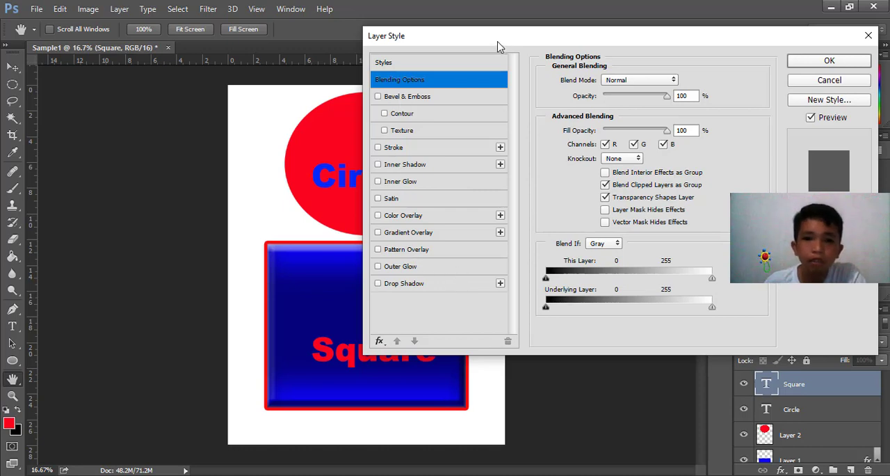
drag(496, 44, 449, 27)
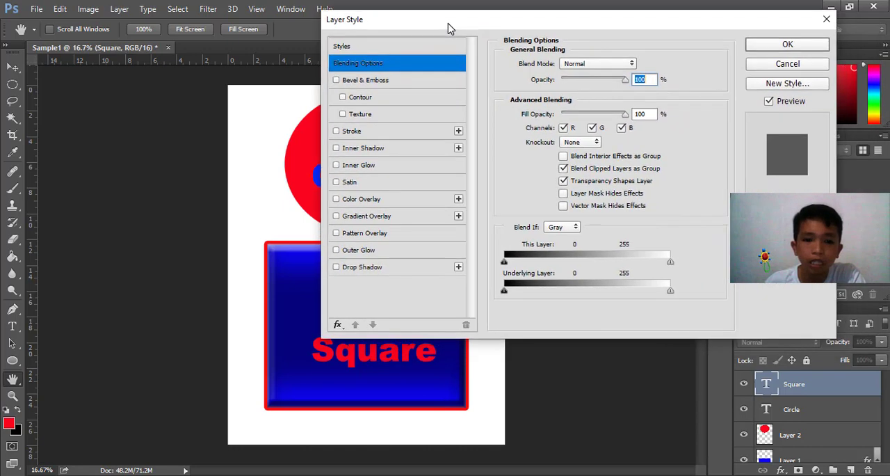
click(338, 132)
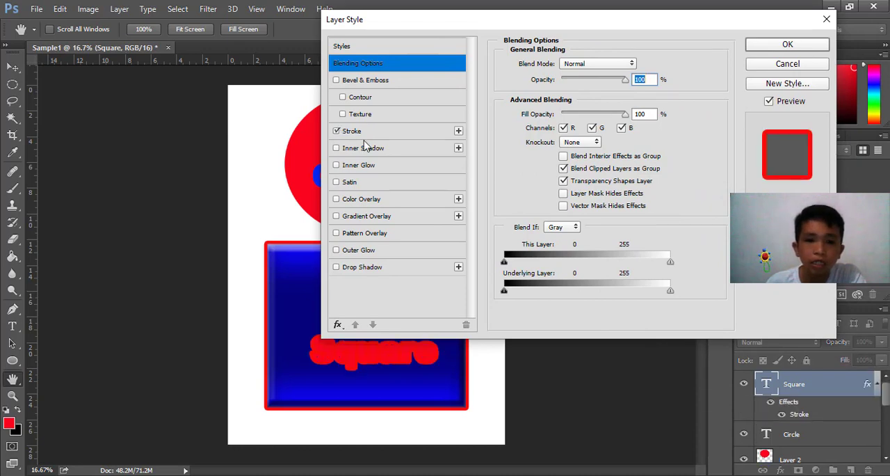
click(398, 132)
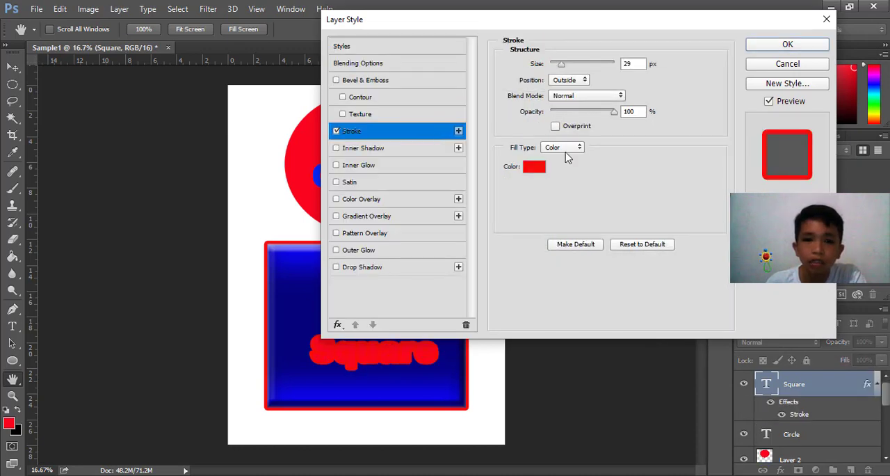
click(534, 167)
click(420, 198)
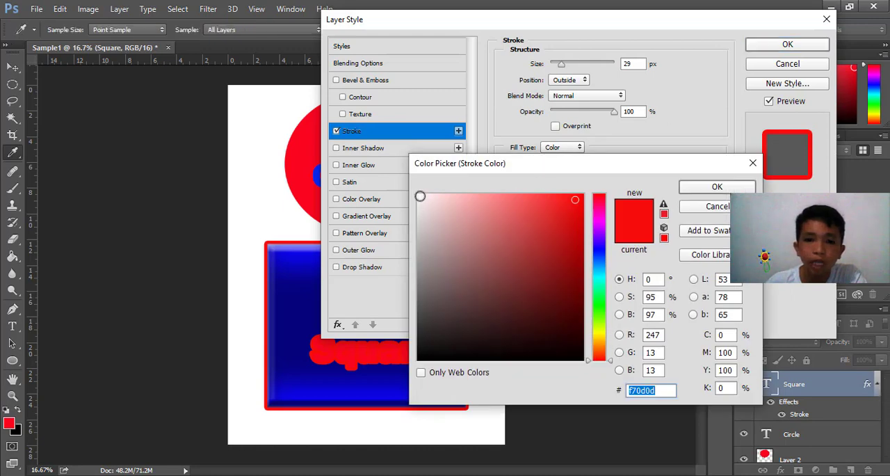
click(718, 188)
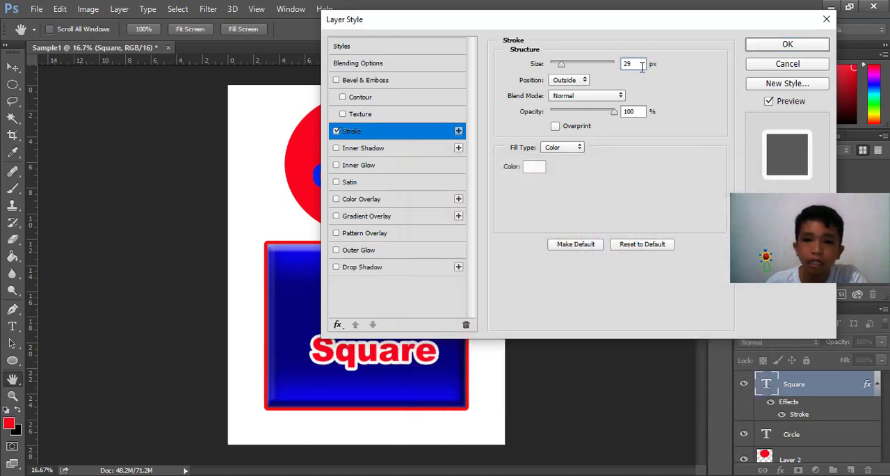
drag(562, 64, 557, 65)
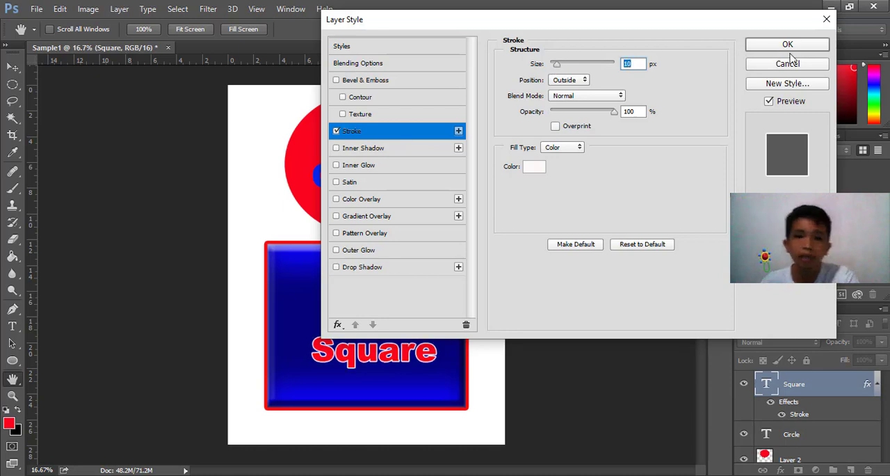
click(788, 45)
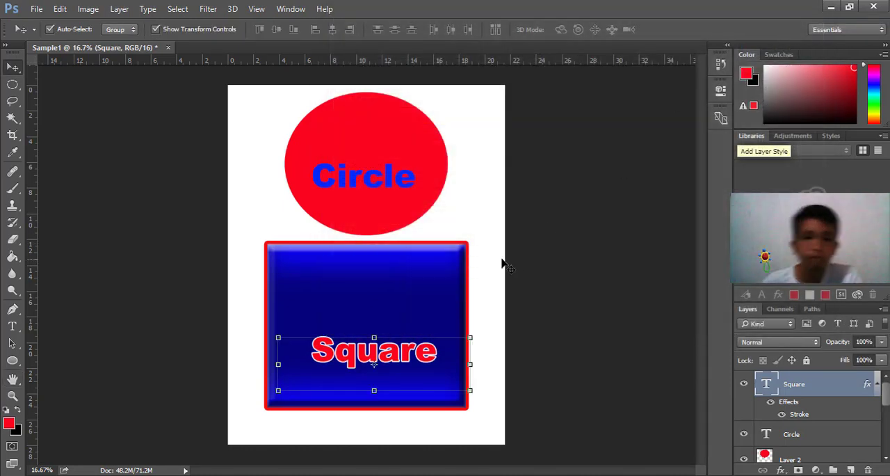
click(500, 263)
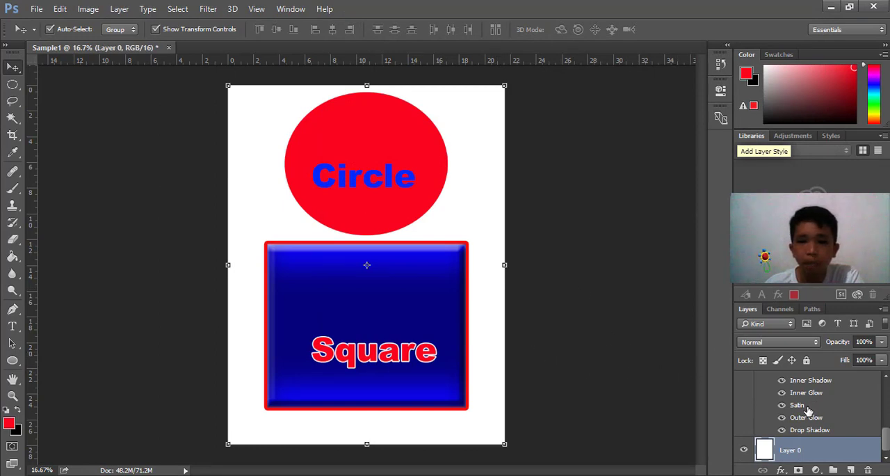
scroll(807, 410, up, 5)
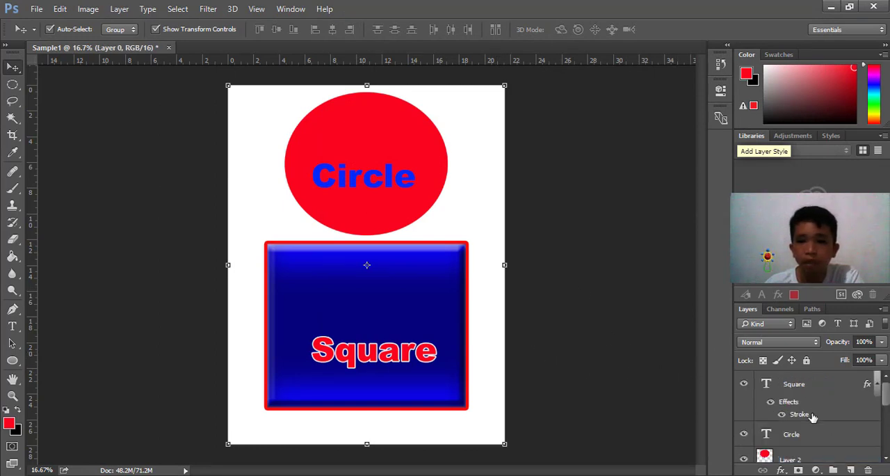
click(436, 282)
click(363, 355)
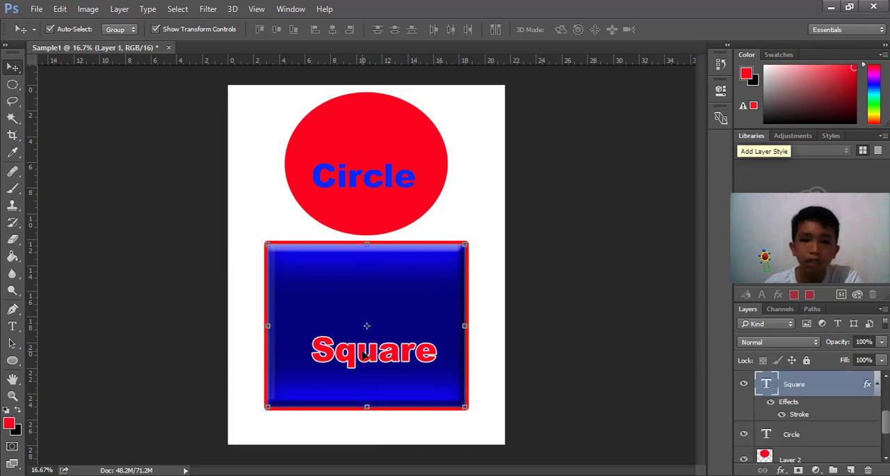
click(493, 214)
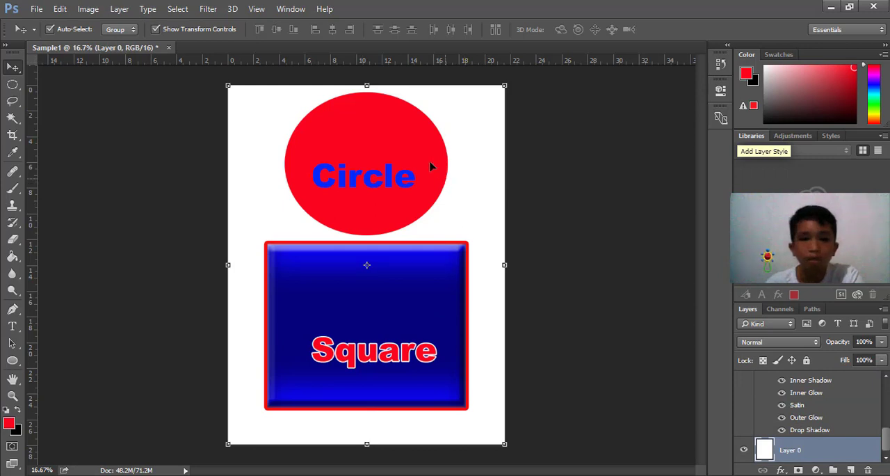
click(432, 152)
click(481, 186)
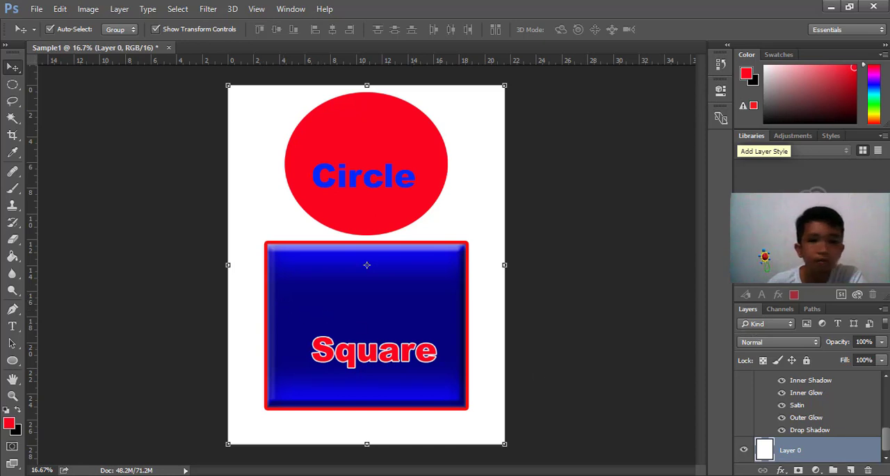
click(374, 362)
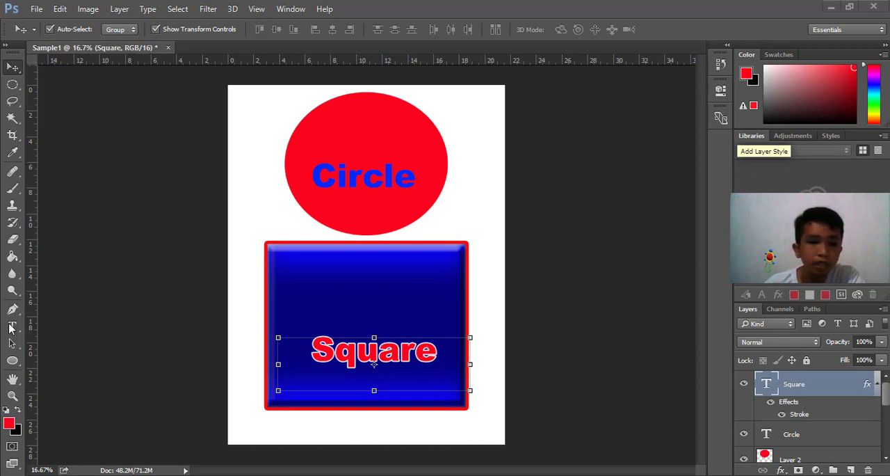
Try warping the "Circle" text with the horizontal Arc style and an increased upward bend
click(12, 326)
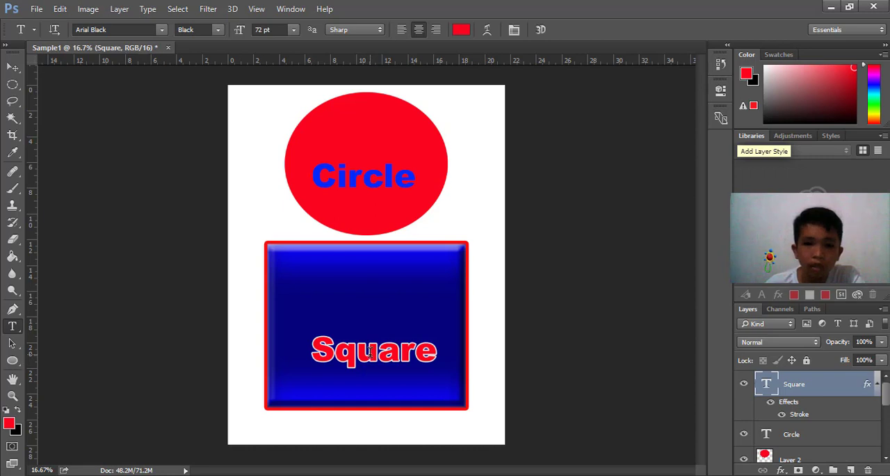
click(365, 177)
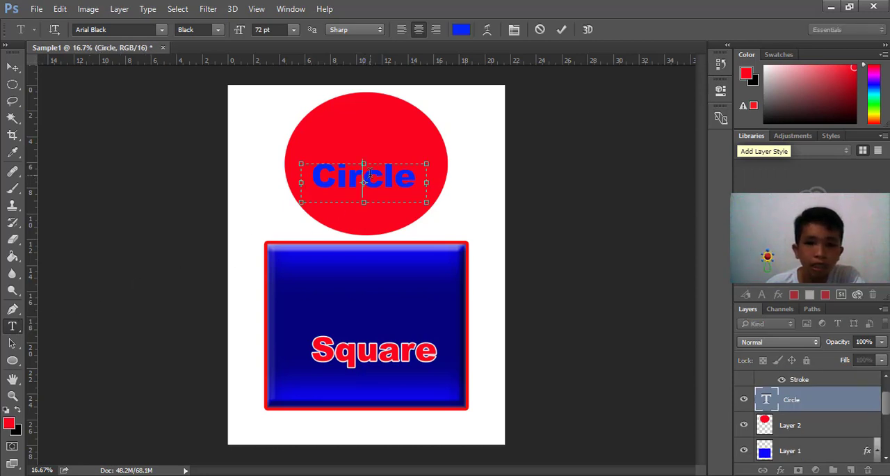
click(488, 30)
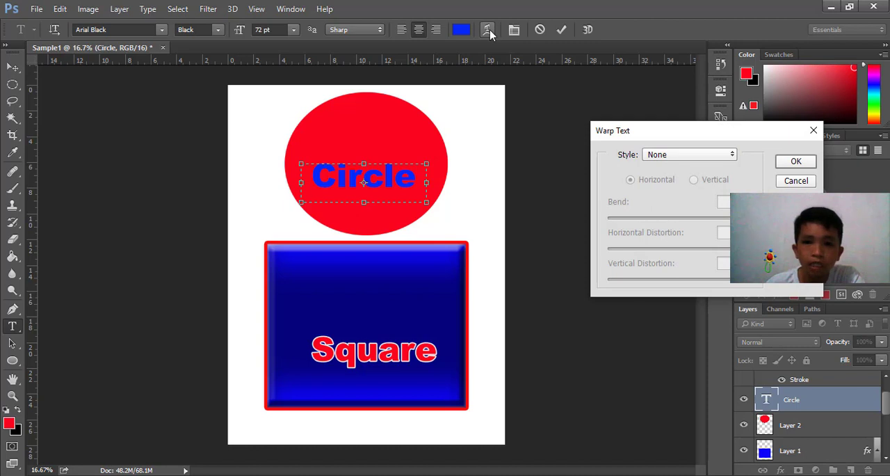
click(731, 158)
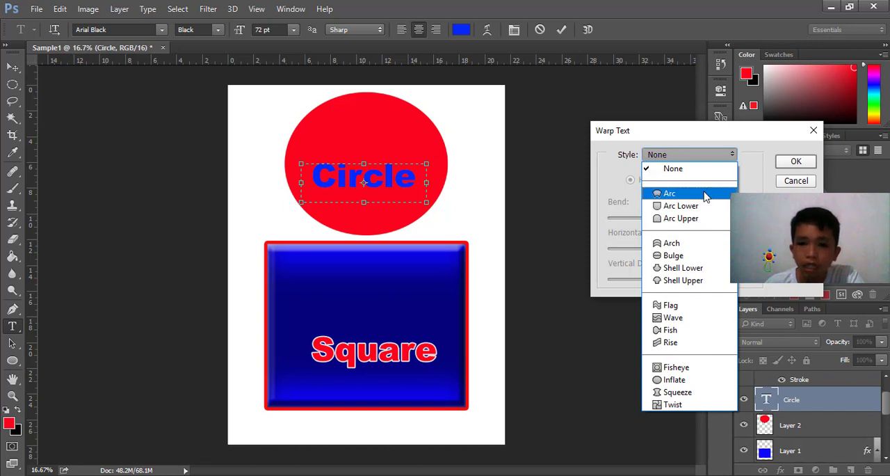
click(705, 197)
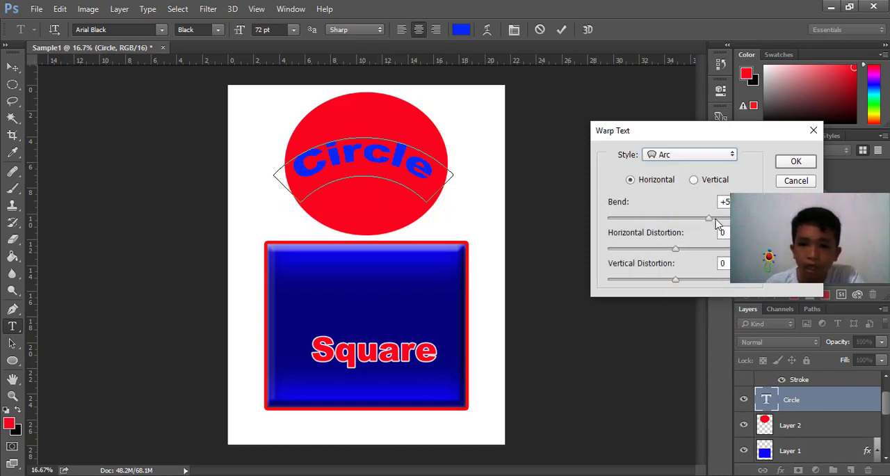
drag(711, 221, 728, 229)
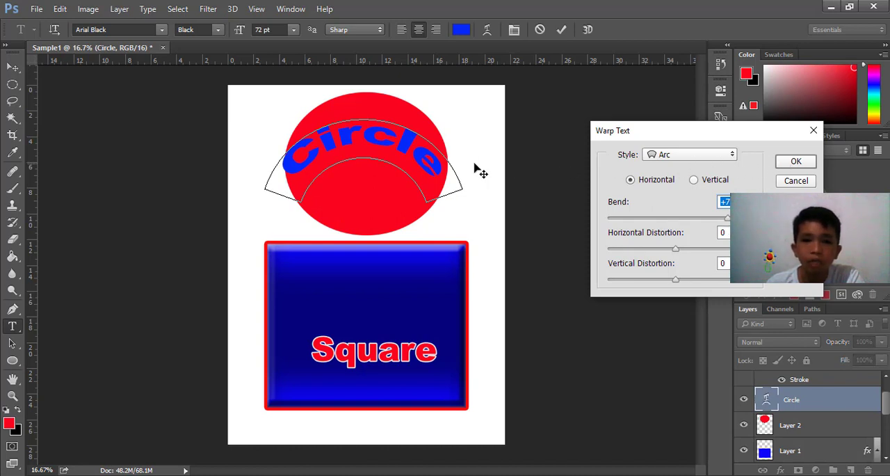
click(798, 164)
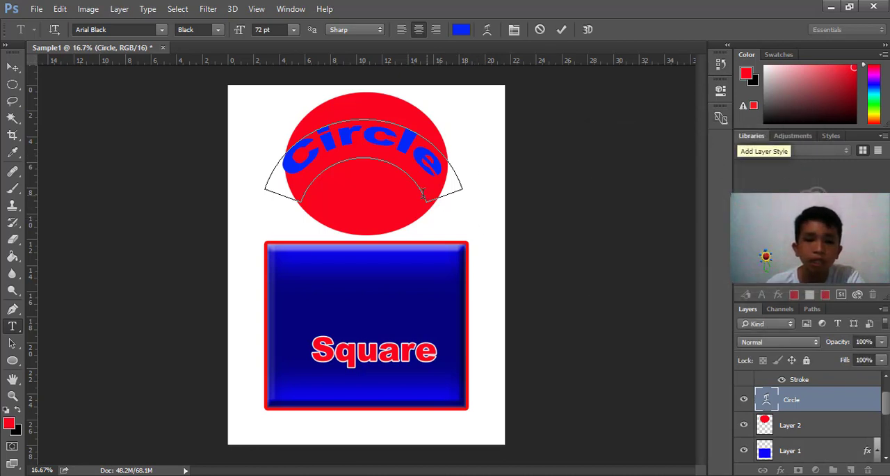
Move the arched "Circle" text up along the upper part of the red circle and deselect it
click(12, 68)
mouse_move(369, 136)
mouse_down()
mouse_move(380, 129)
mouse_move(369, 121)
mouse_move(375, 117)
mouse_move(373, 126)
mouse_up()
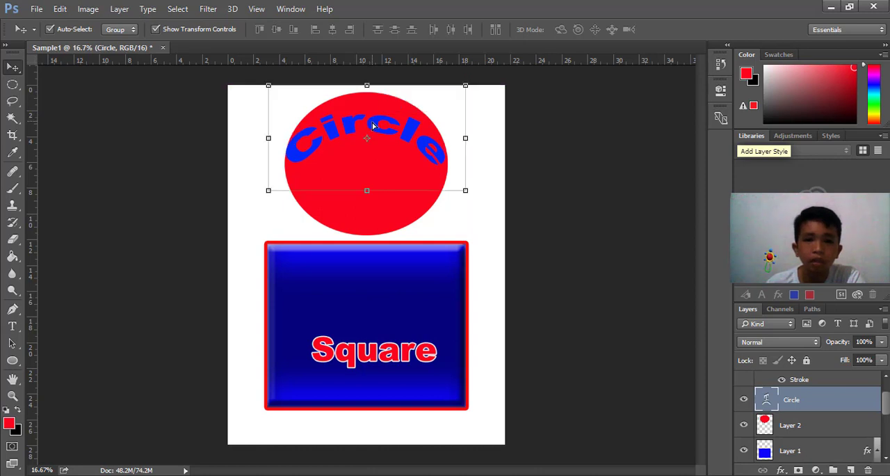
click(518, 159)
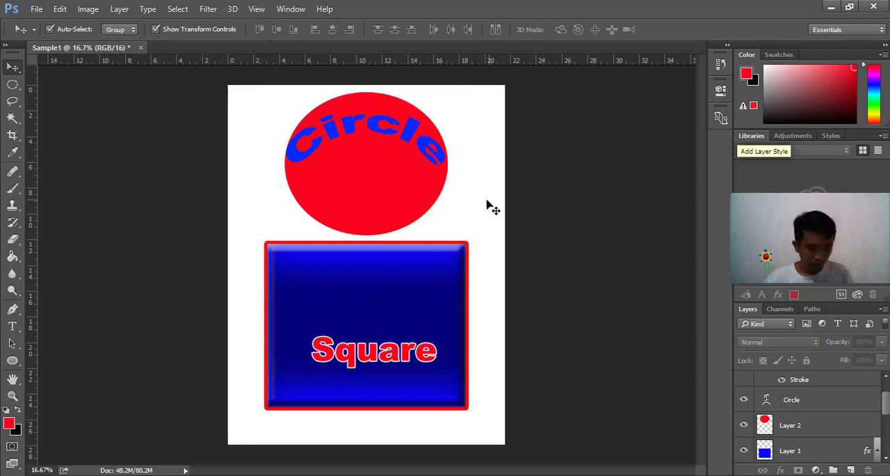
Undo the move and the Arc warp on the "Circle" text and deselect it
key(ctrl+z)
key(ctrl+z)
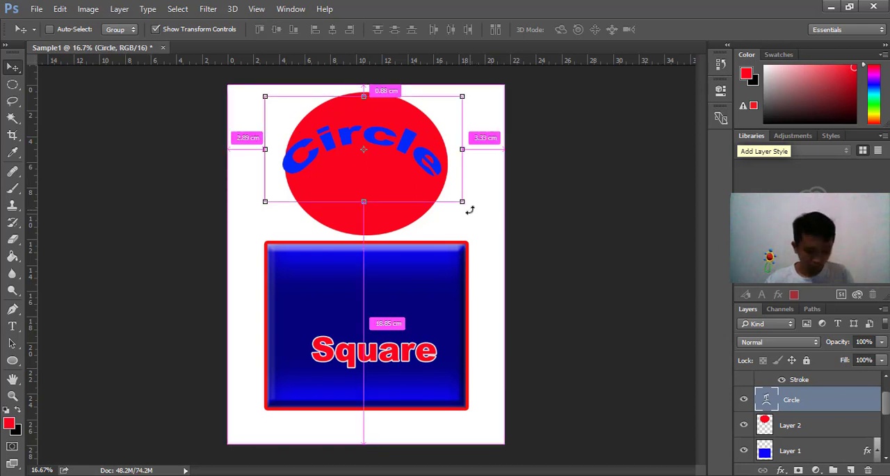
key(ctrl+z)
key(ctrl+z)
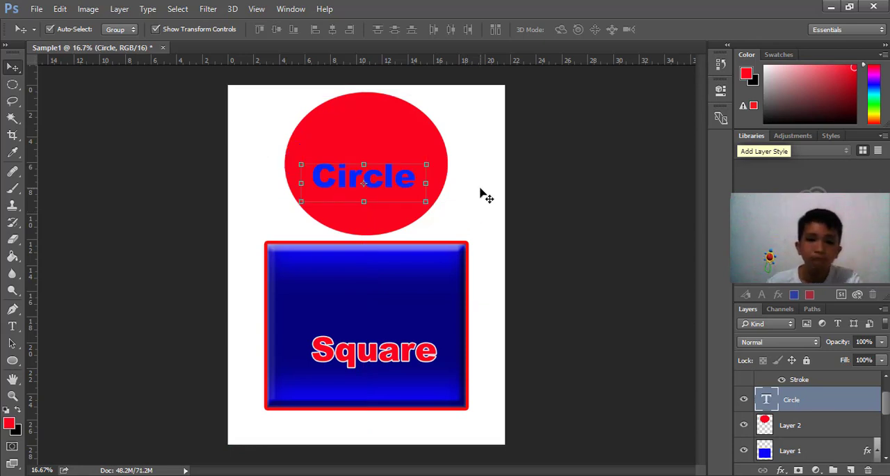
click(485, 196)
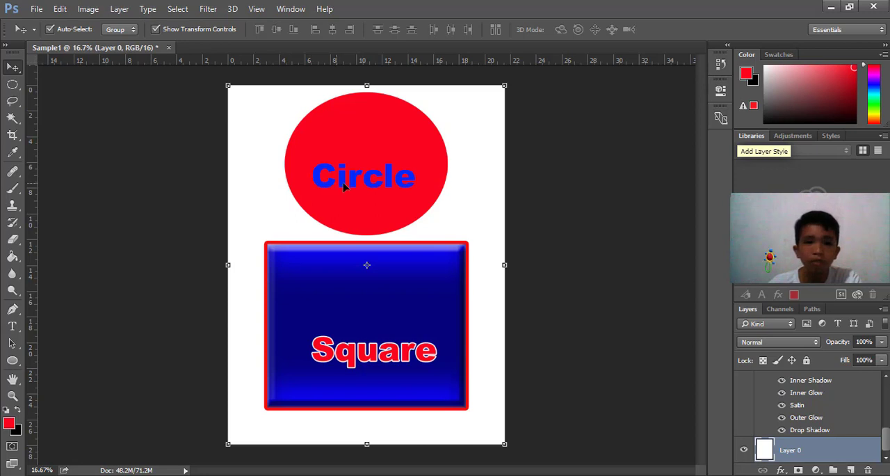
Move the "Circle" text up and center it inside the red circle
drag(351, 180, 360, 167)
click(464, 172)
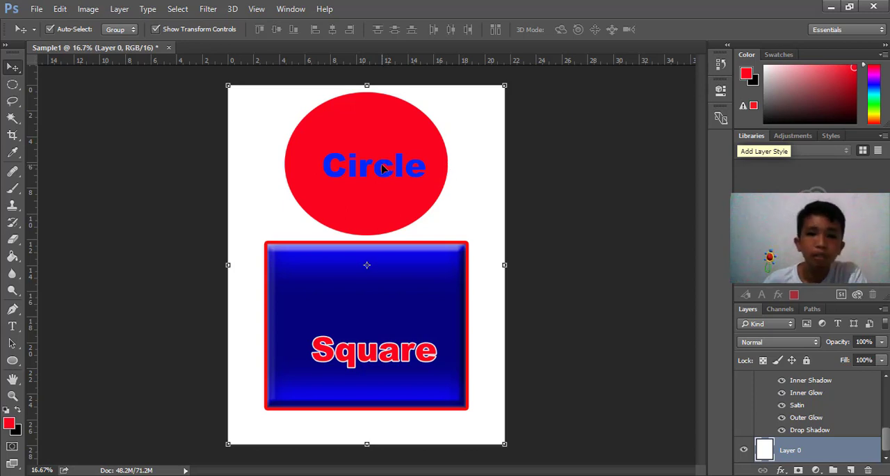
drag(382, 168, 373, 169)
click(483, 196)
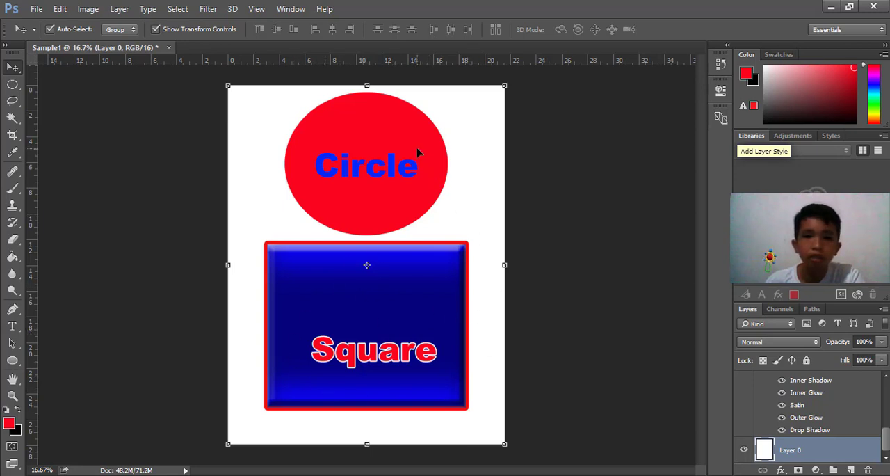
Shift the red circle slightly to the right and move the "Circle" text to match its new center
drag(417, 150, 401, 136)
mouse_move(393, 165)
mouse_down()
mouse_move(402, 155)
mouse_move(400, 161)
mouse_up()
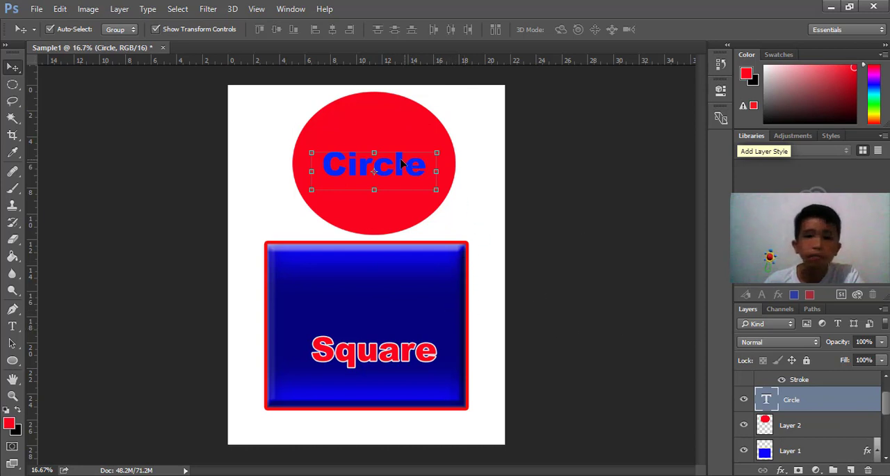
Apply a horizontal Flag warp to the "Circle" text and center the warped text inside the red circle
drag(405, 166, 395, 167)
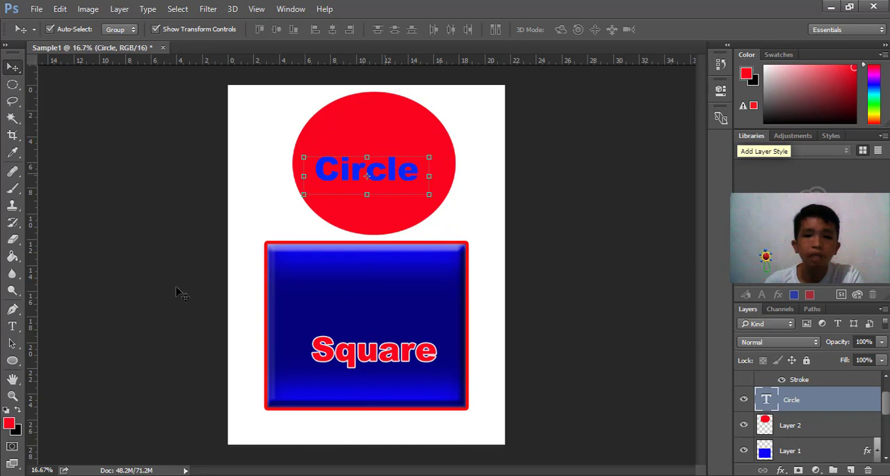
click(11, 325)
click(388, 173)
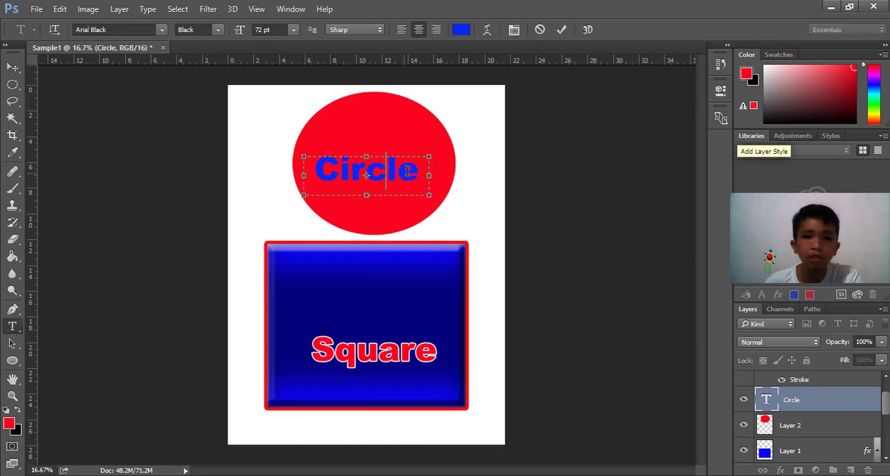
click(488, 31)
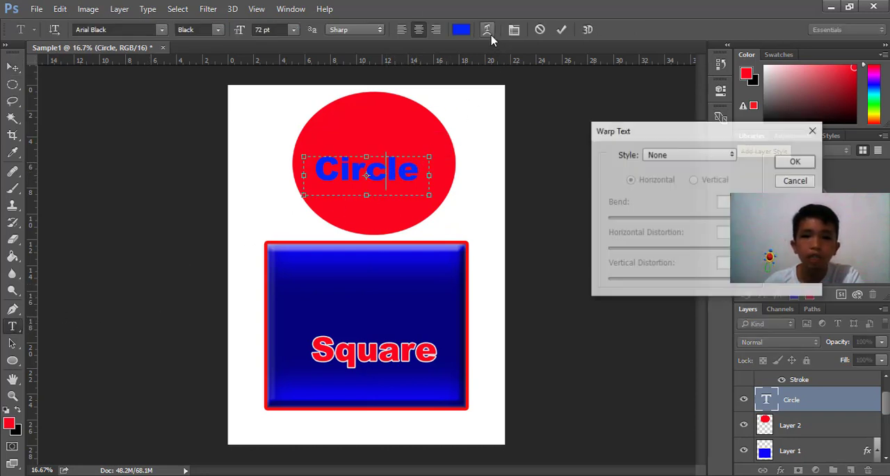
click(687, 157)
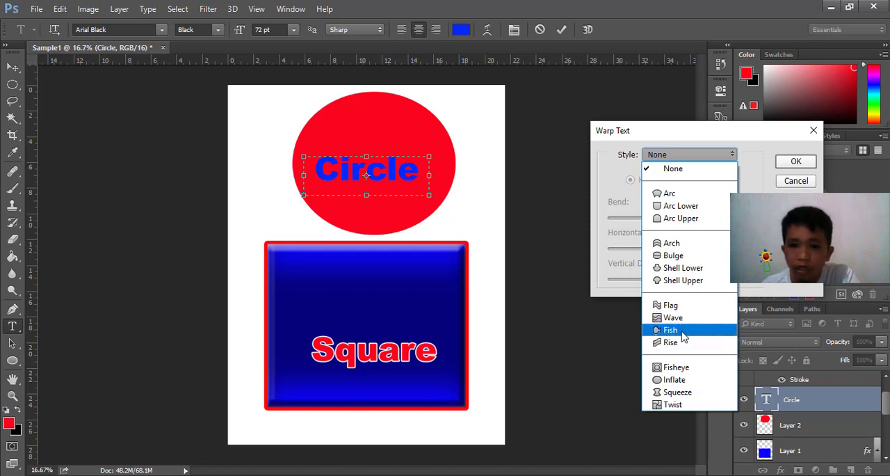
click(664, 304)
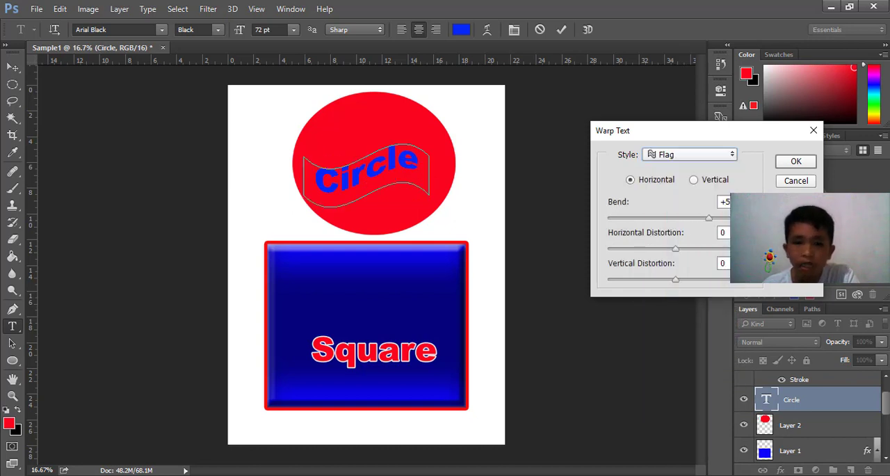
click(796, 162)
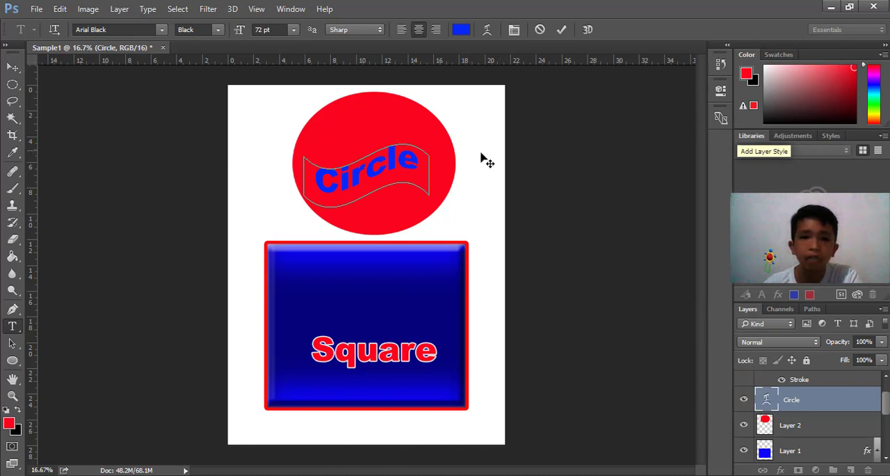
click(12, 67)
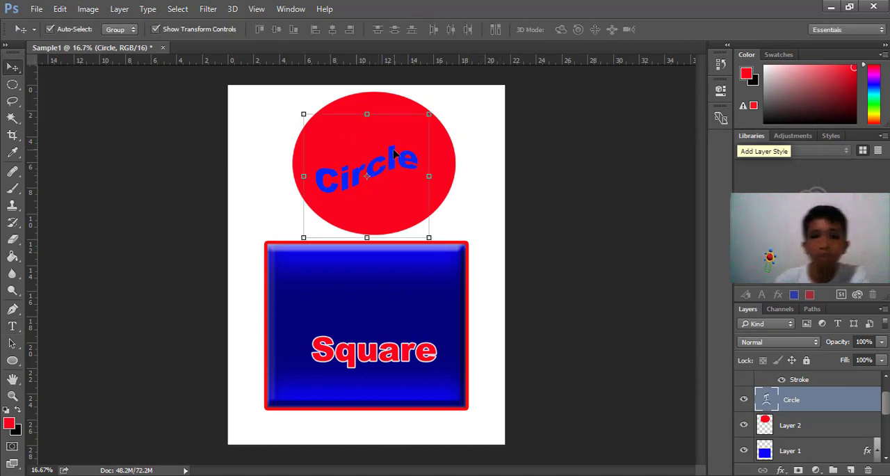
drag(394, 153, 401, 150)
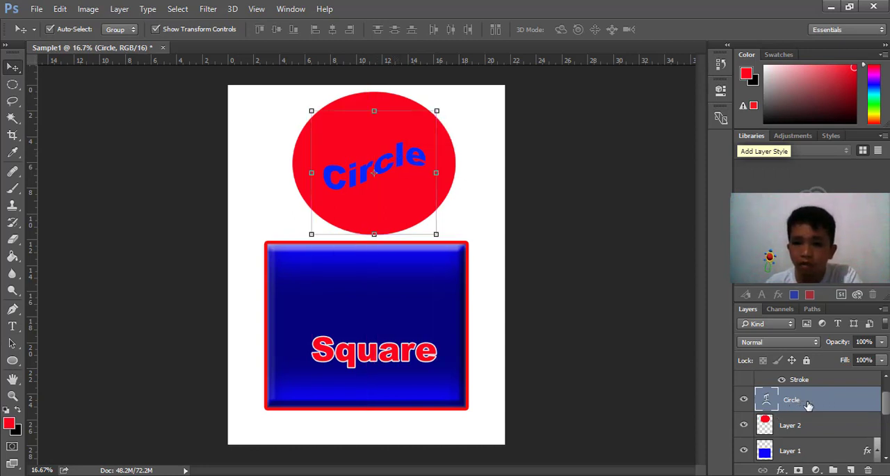
Add Bevel & Emboss and Stroke effects to the "Circle" text layer and select the white background layer
right_click(808, 405)
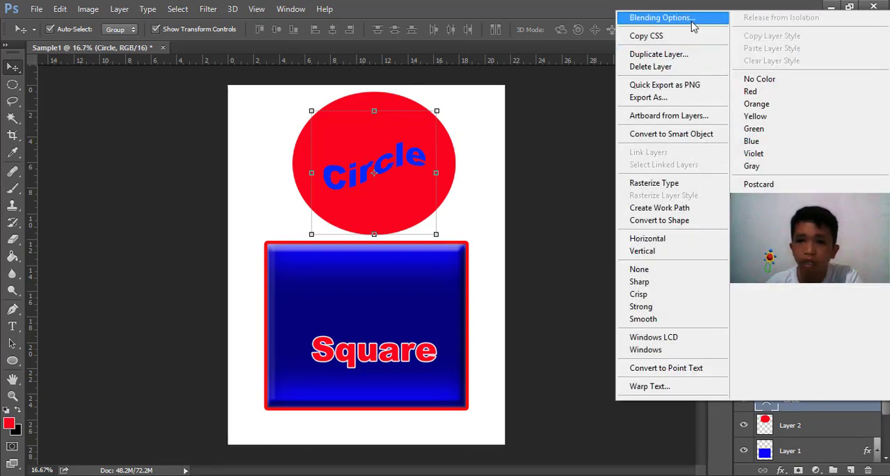
click(693, 20)
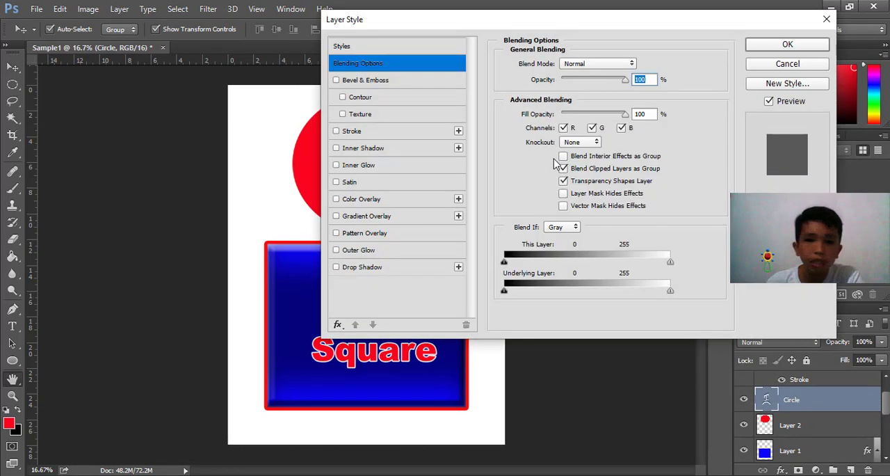
drag(506, 29, 570, 164)
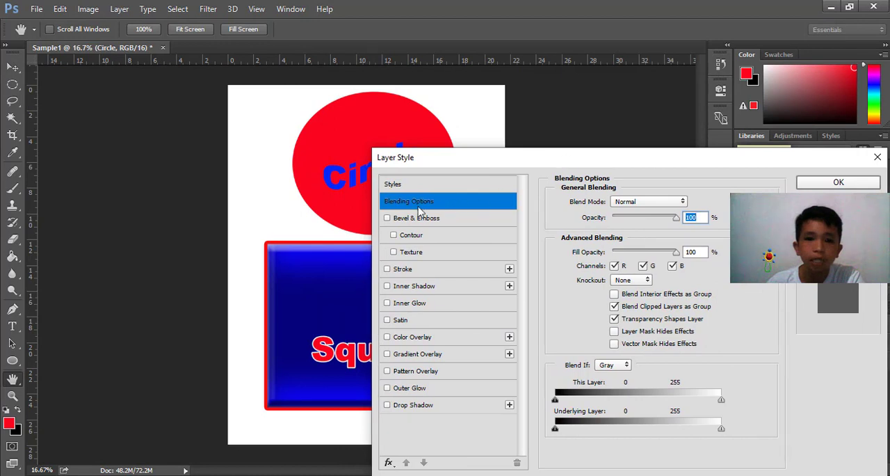
click(387, 218)
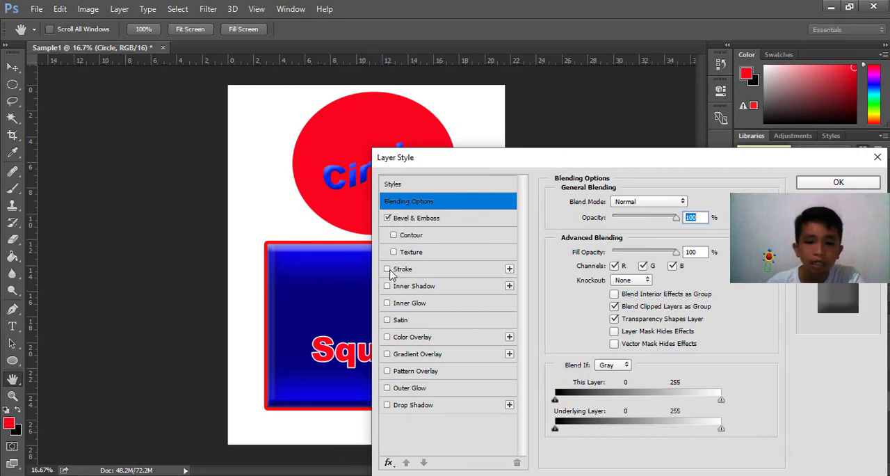
click(388, 270)
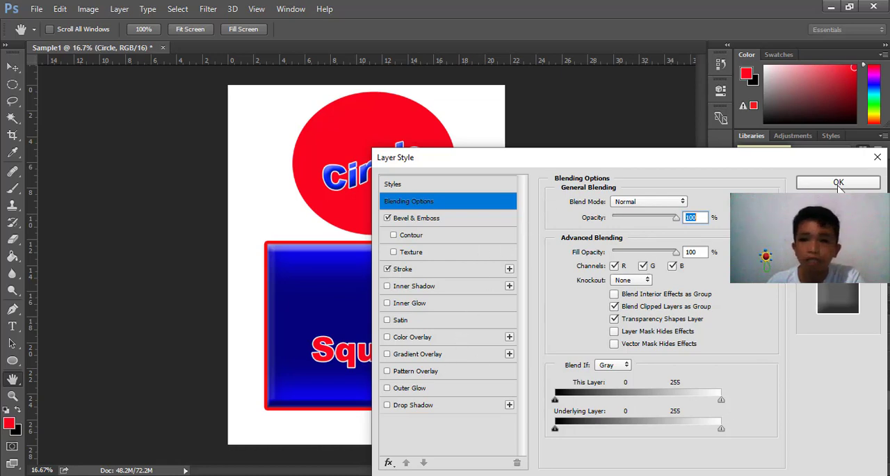
click(838, 182)
key(v)
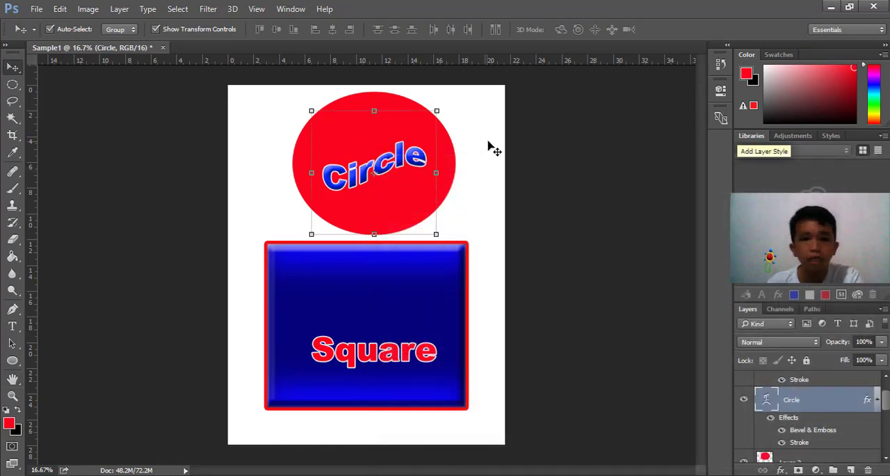
click(491, 153)
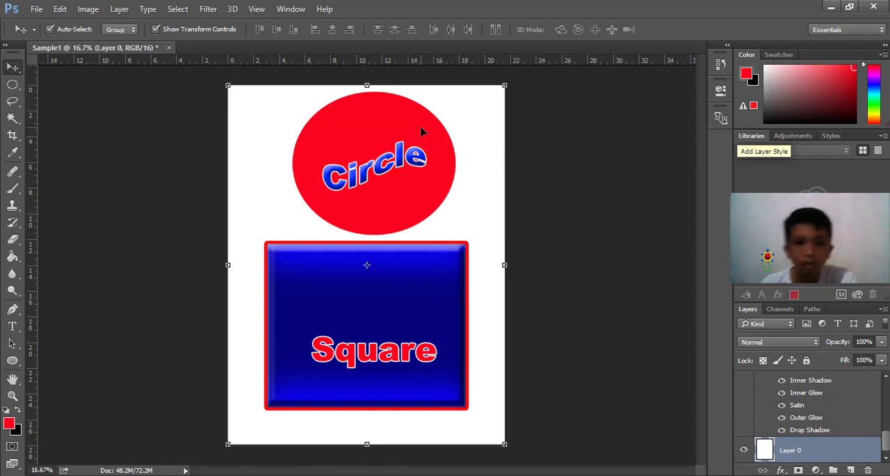
Add a Stroke effect in blue #0225f8 to the red circle's layer, Layer 2
click(397, 126)
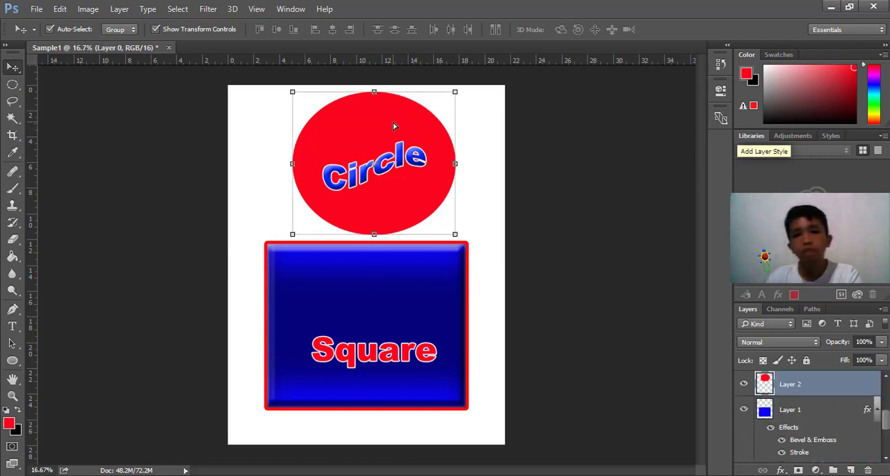
right_click(806, 389)
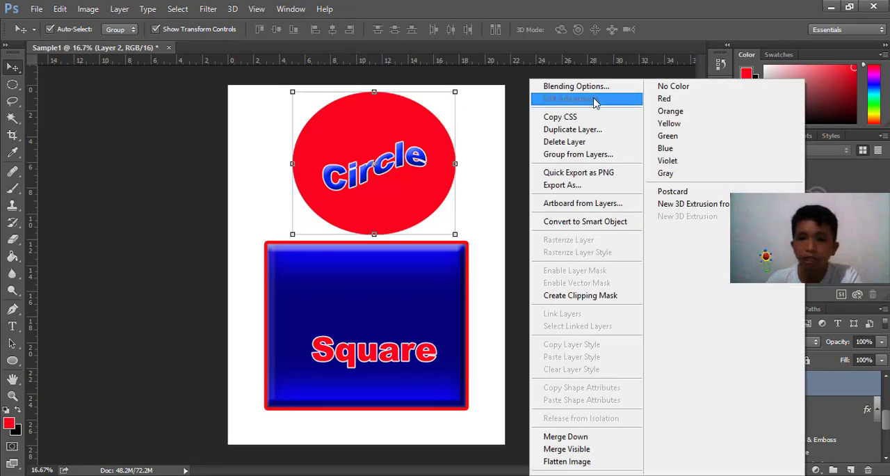
click(592, 88)
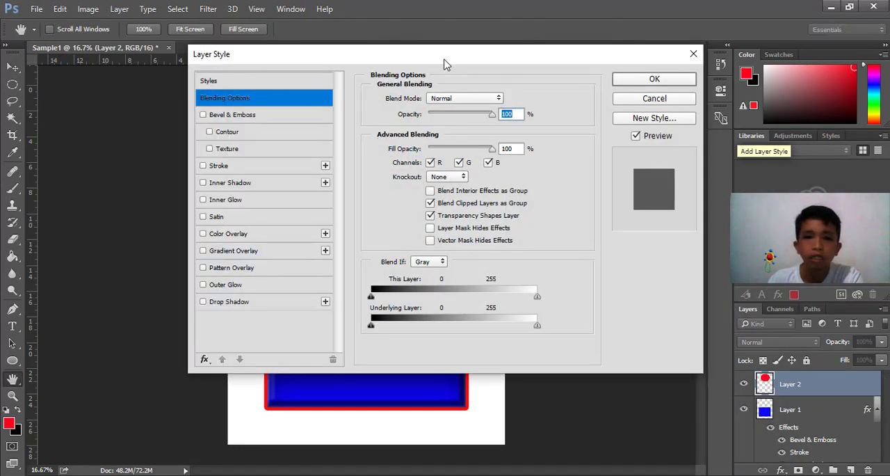
mouse_move(445, 64)
mouse_down()
mouse_move(610, 179)
mouse_move(615, 164)
mouse_up()
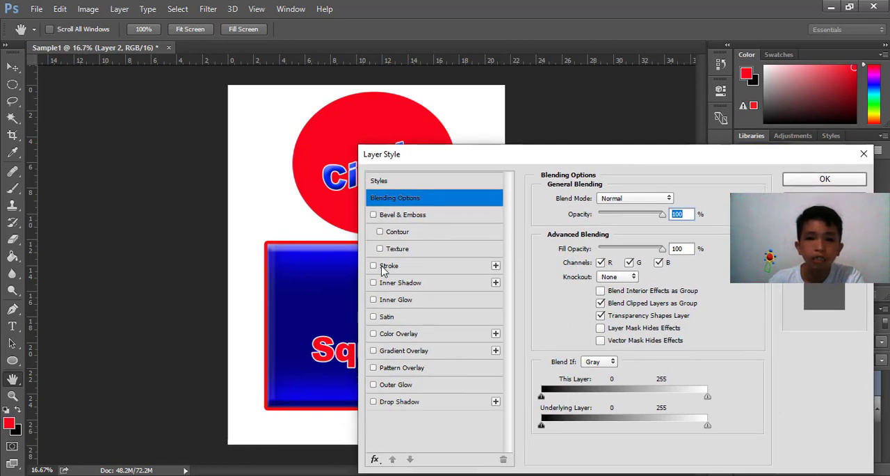
click(387, 266)
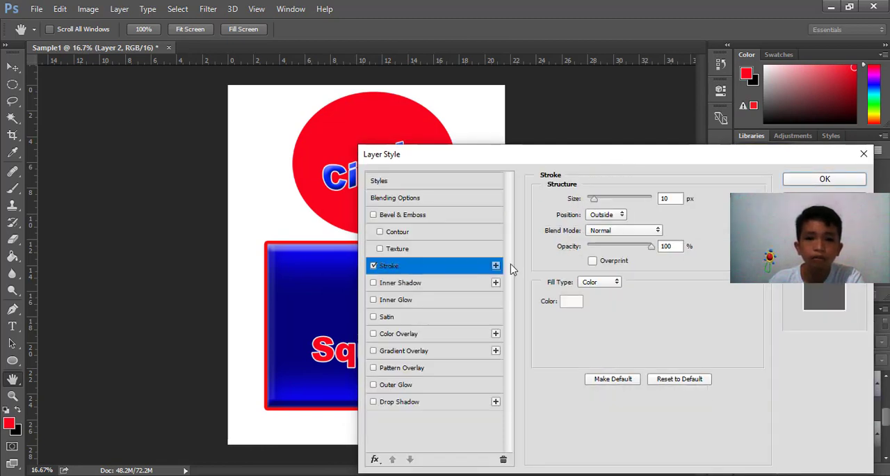
click(571, 300)
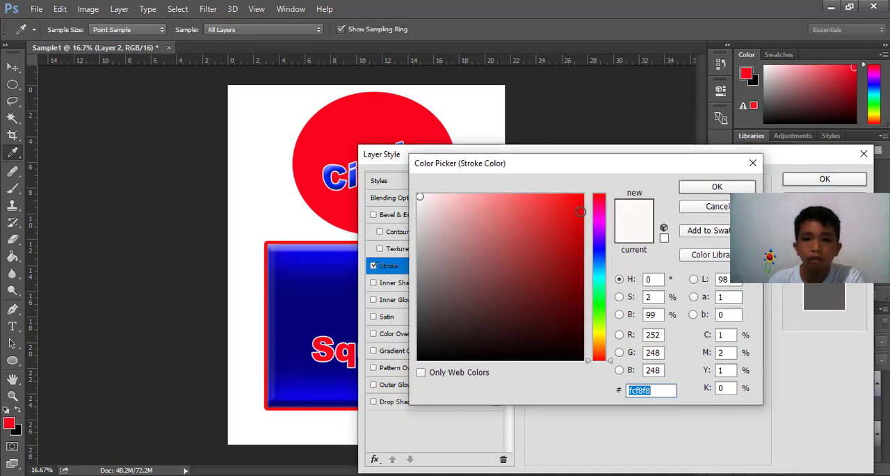
click(599, 306)
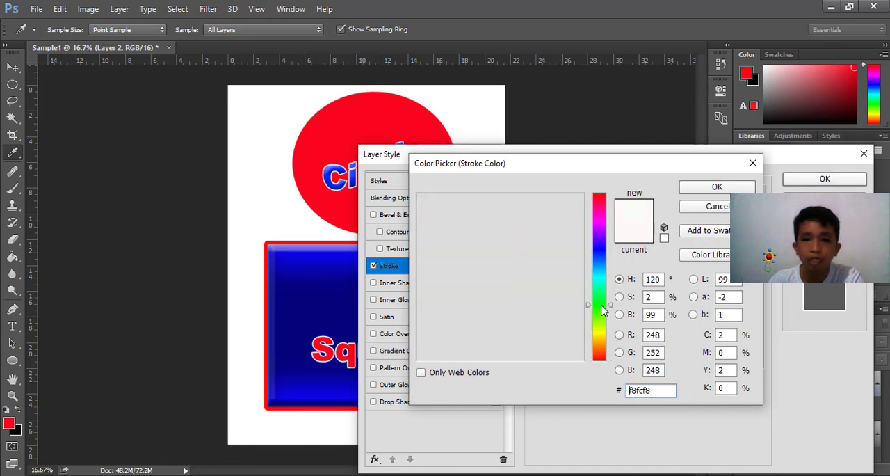
click(602, 254)
click(583, 199)
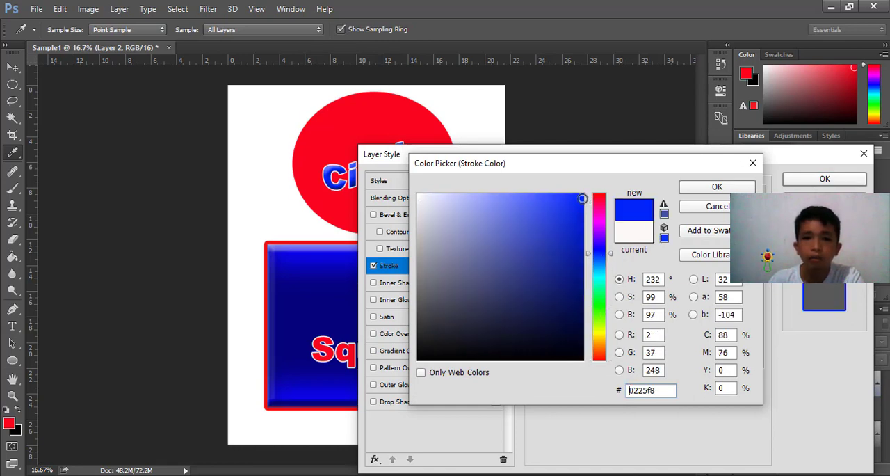
click(728, 188)
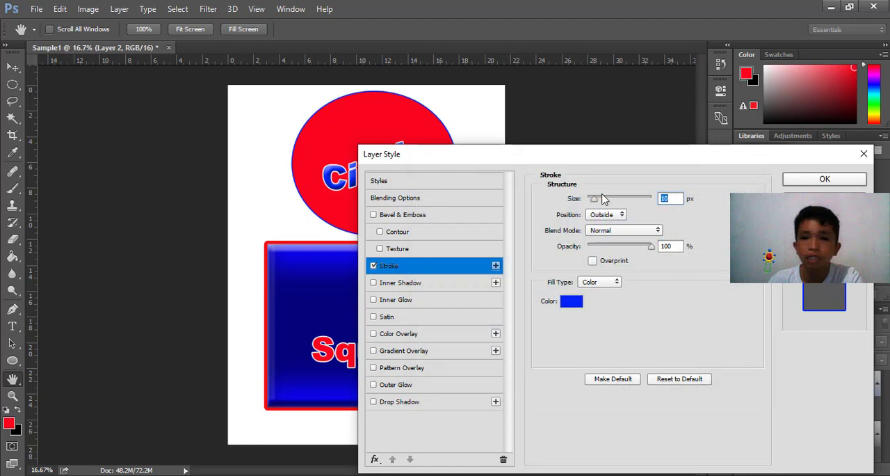
Set the red circle's stroke size to 38 px, apply the layer style and deselect the circle
drag(594, 200, 602, 202)
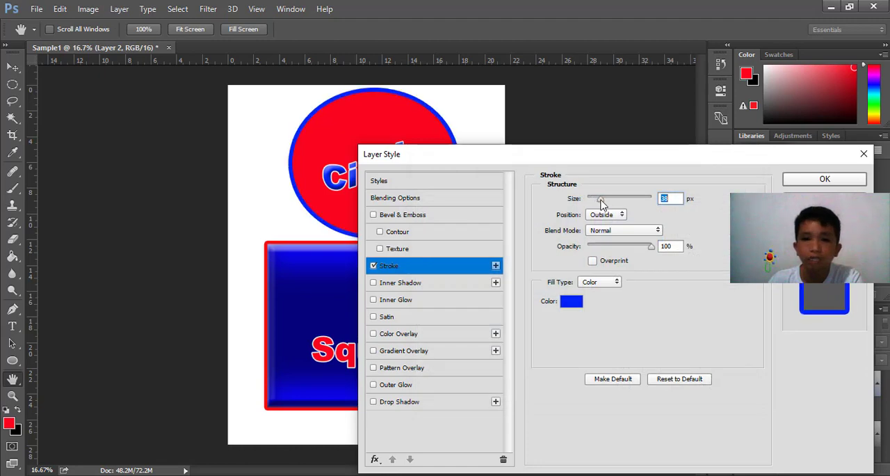
click(824, 179)
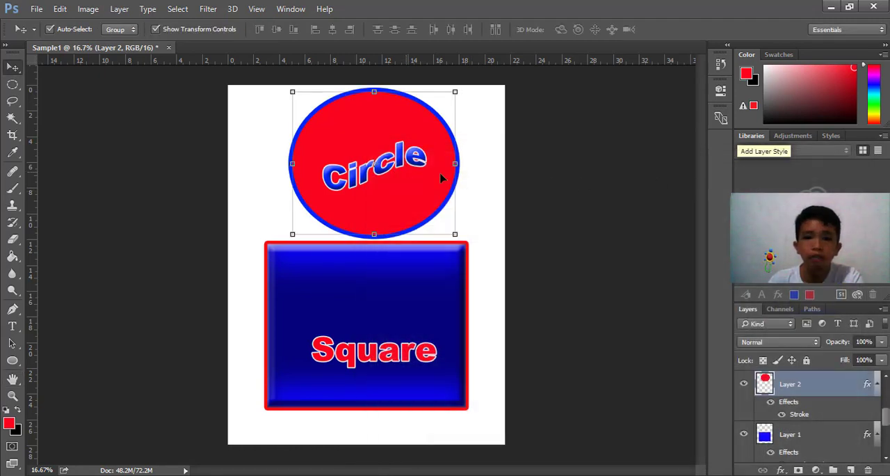
click(498, 186)
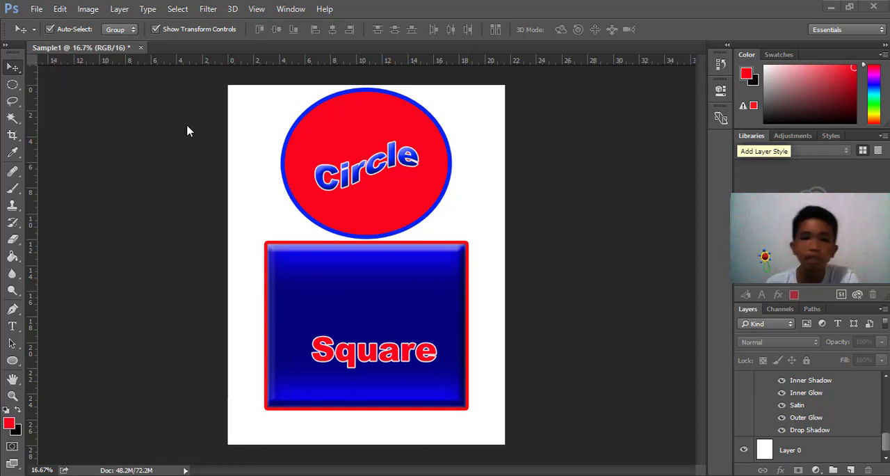
Save the document as Sample1.psd in Photoshop format with layers and Maximize Compatibility enabled
click(38, 11)
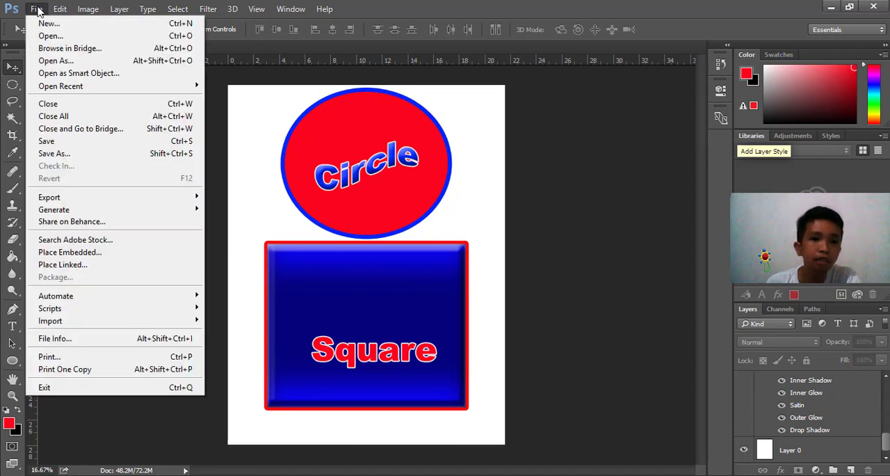
click(43, 145)
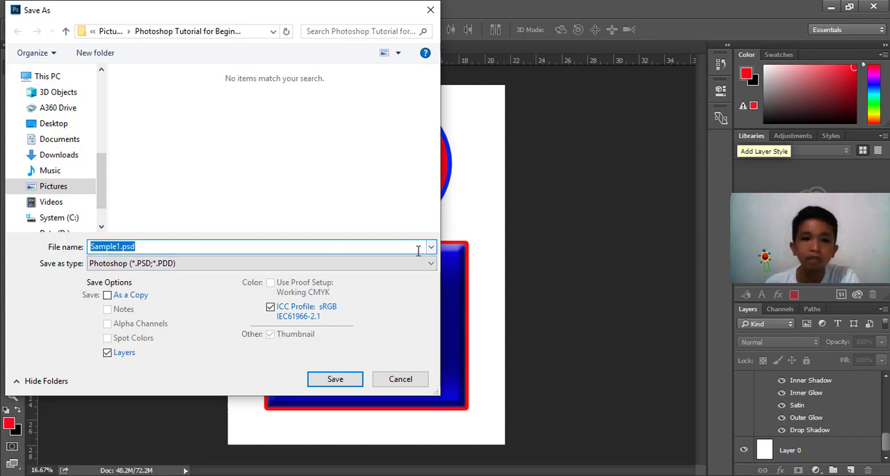
click(334, 380)
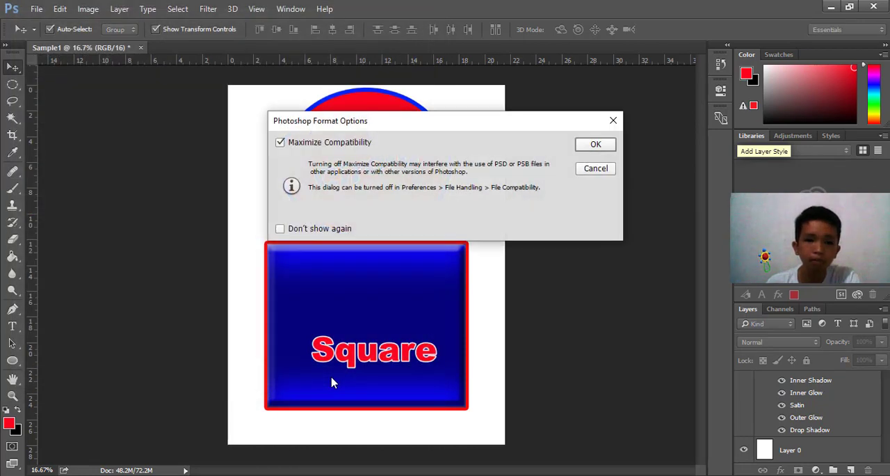
click(592, 147)
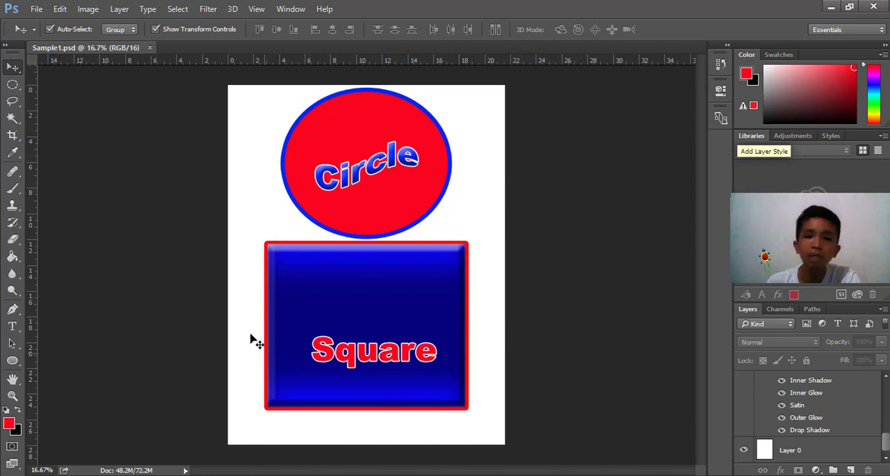
Save a copy of the document as Sample1.jpg in JPEG format with Maximum quality 12 and Progressive format with 5 scans
click(37, 10)
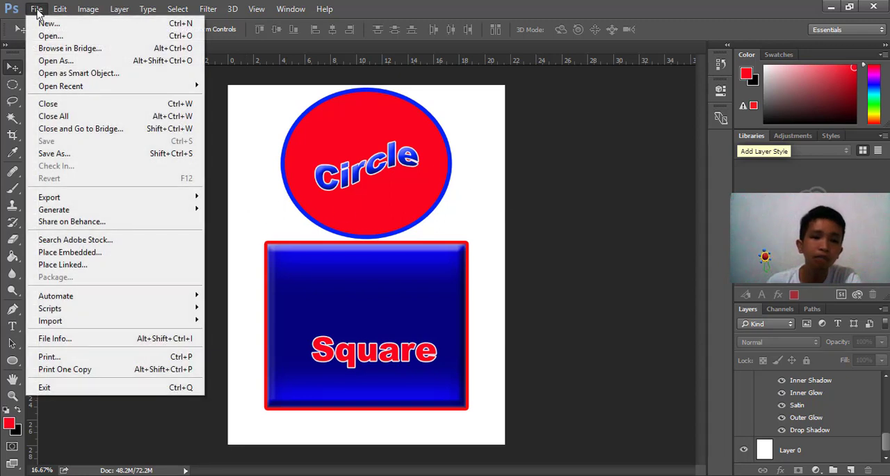
click(50, 154)
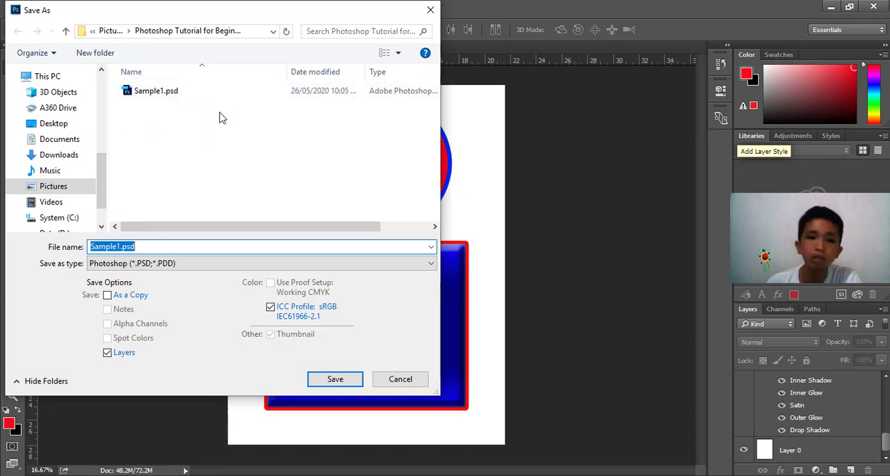
click(159, 267)
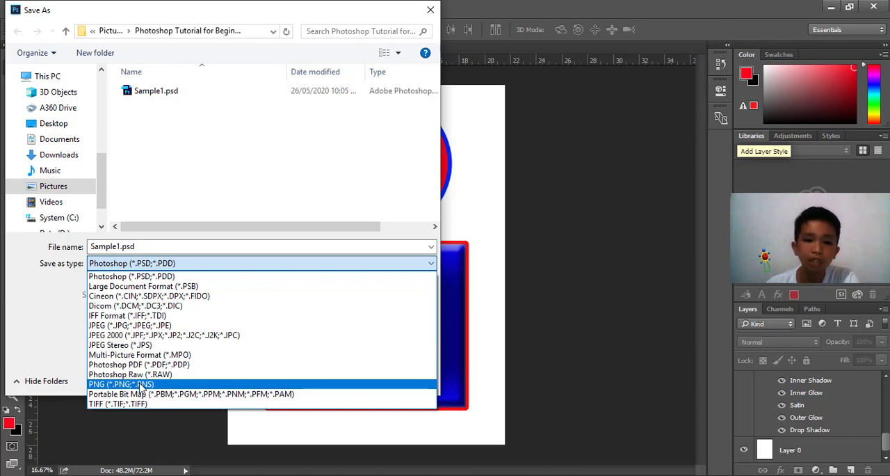
click(155, 326)
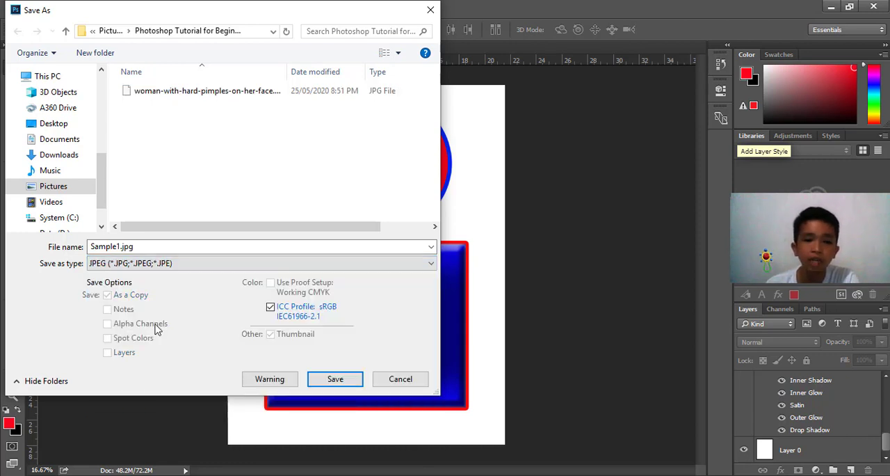
click(335, 379)
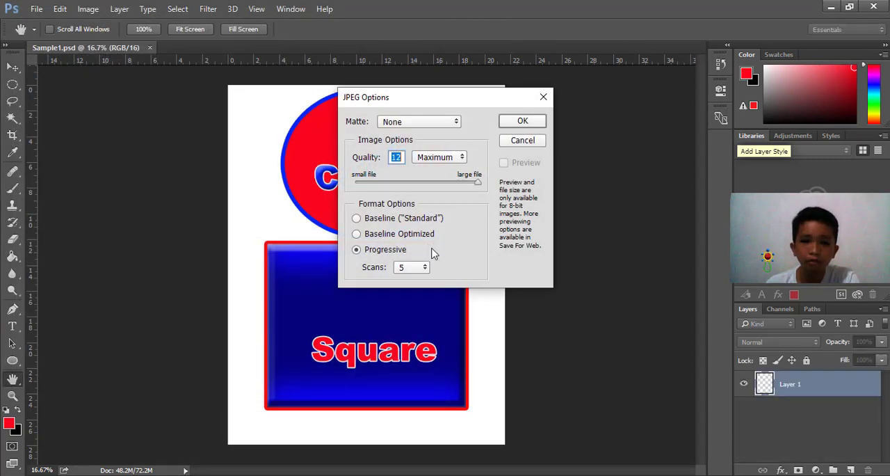
click(521, 121)
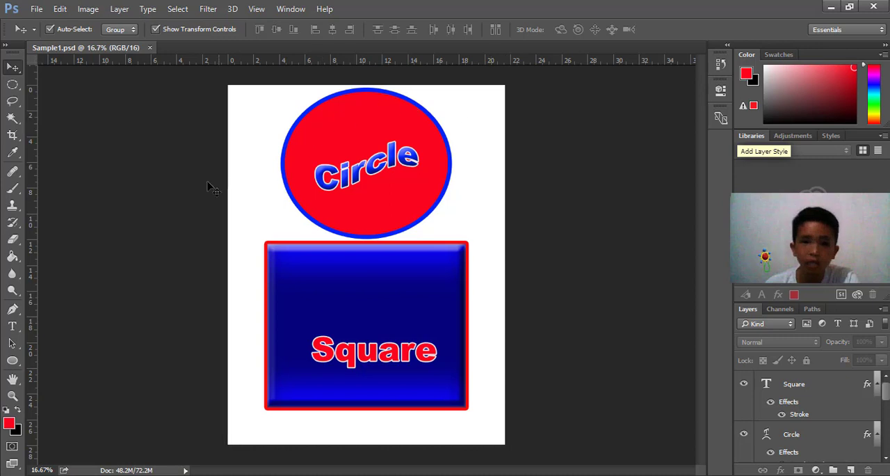
Hide the white background layer, Layer 0, and save a copy of the document as Sample1.png in PNG format
click(497, 221)
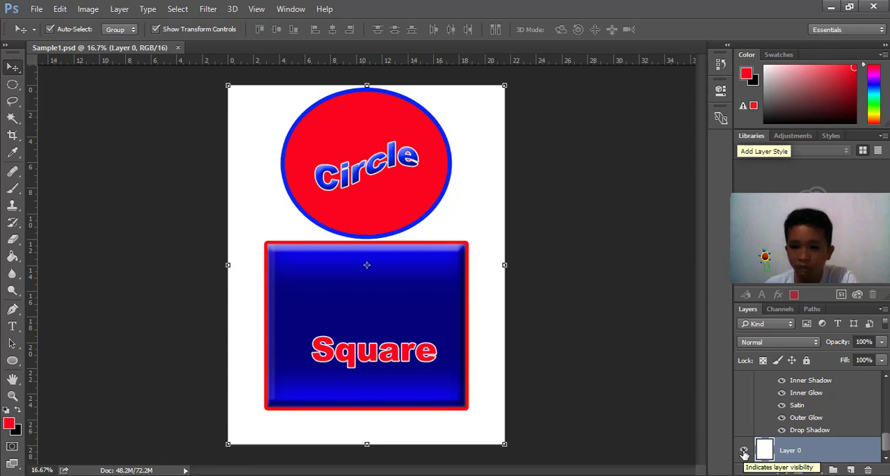
click(744, 452)
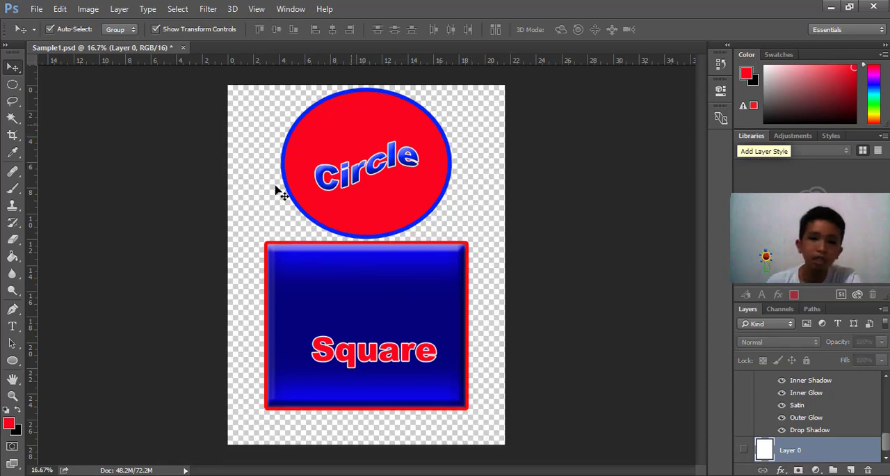
click(37, 10)
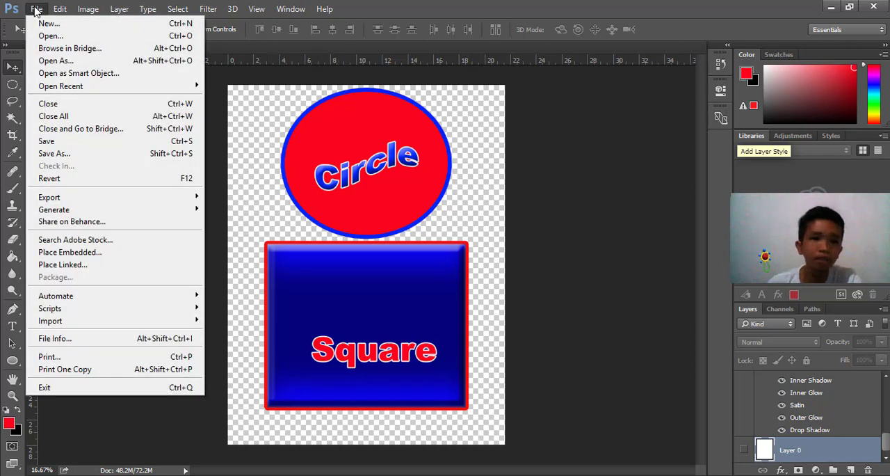
click(69, 160)
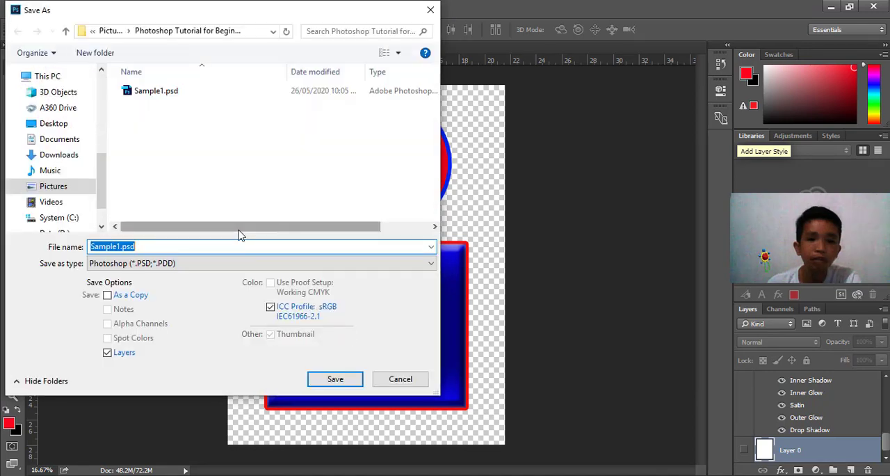
click(154, 265)
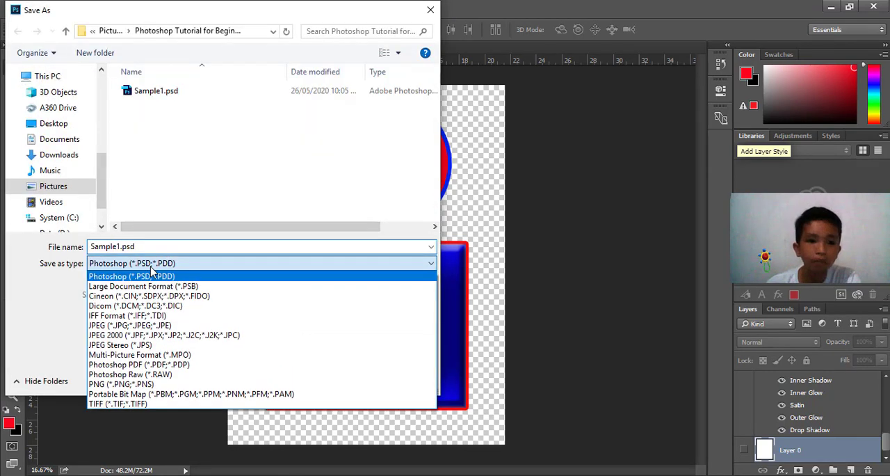
click(139, 385)
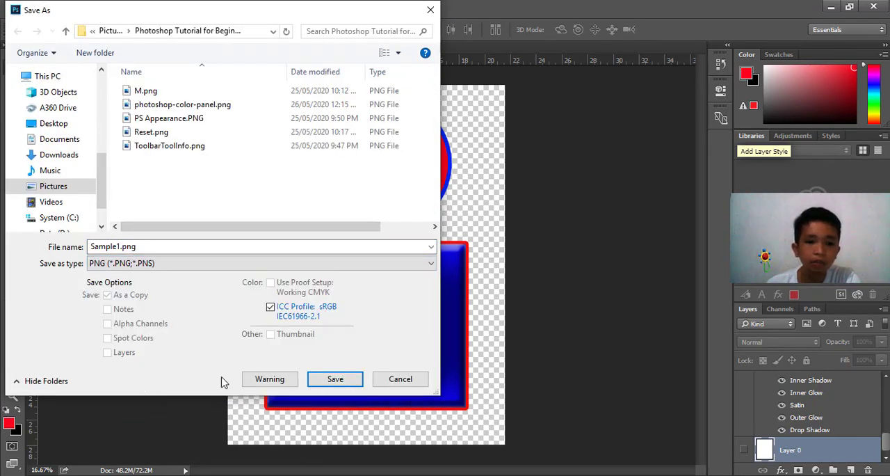
click(336, 379)
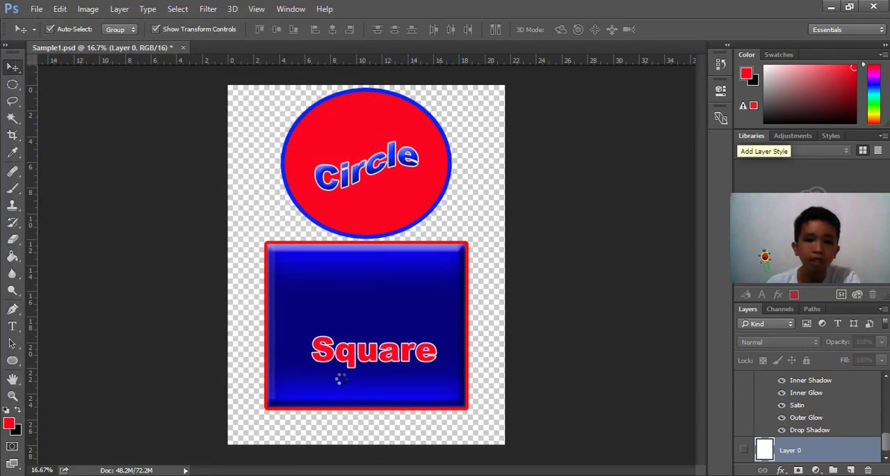
click(499, 148)
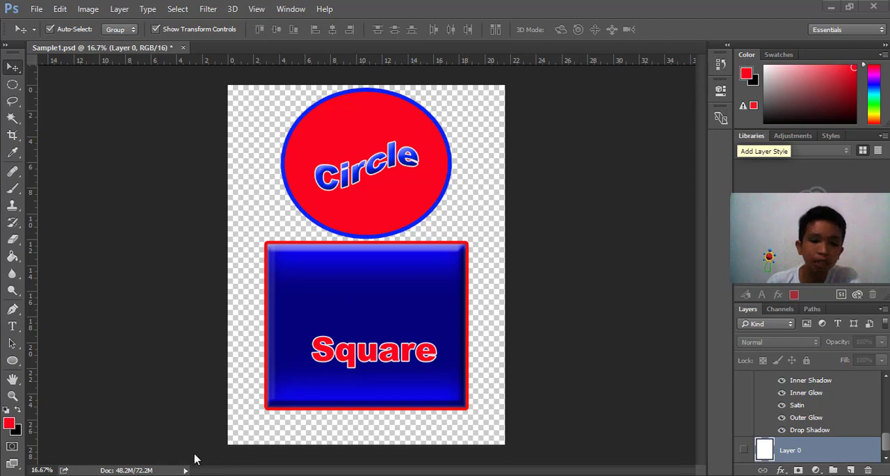
Switch to File Explorer to check the exported Sample1 files in the Photoshop Tutorial for Beginners folder, and return to Photoshop
mouse_move(178, 475)
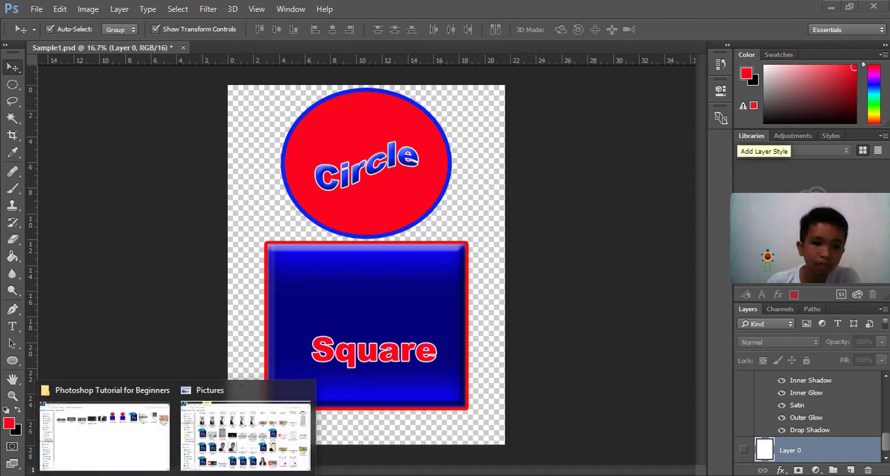
click(132, 453)
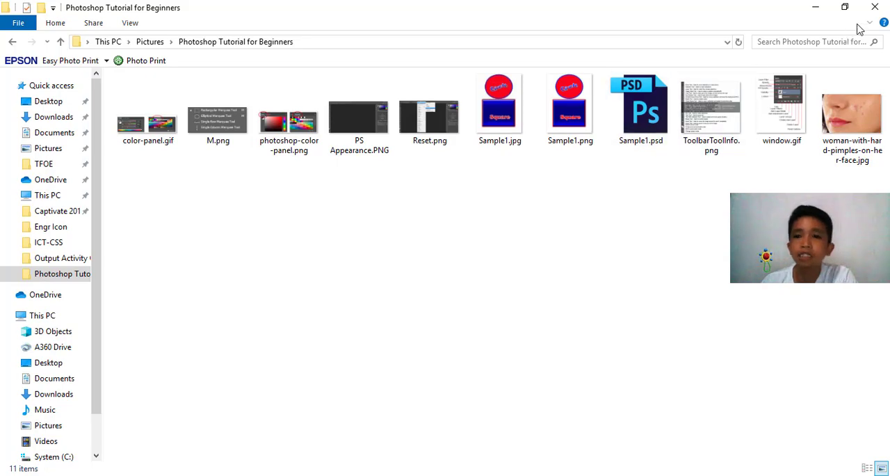
click(812, 8)
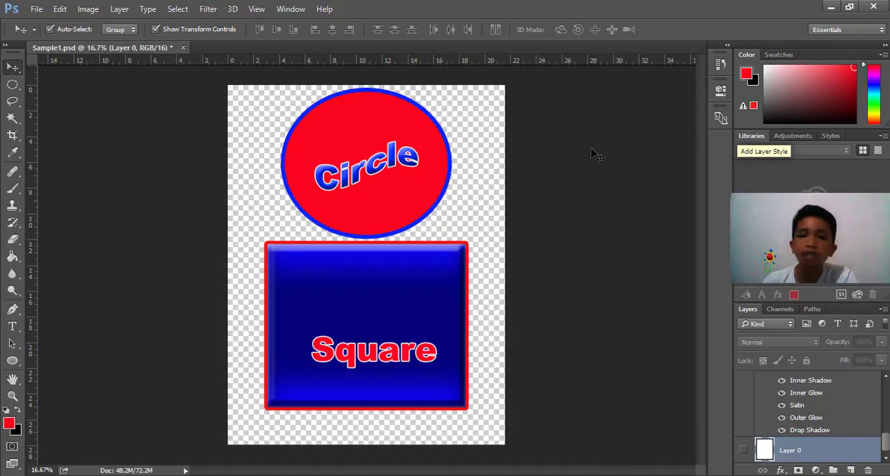